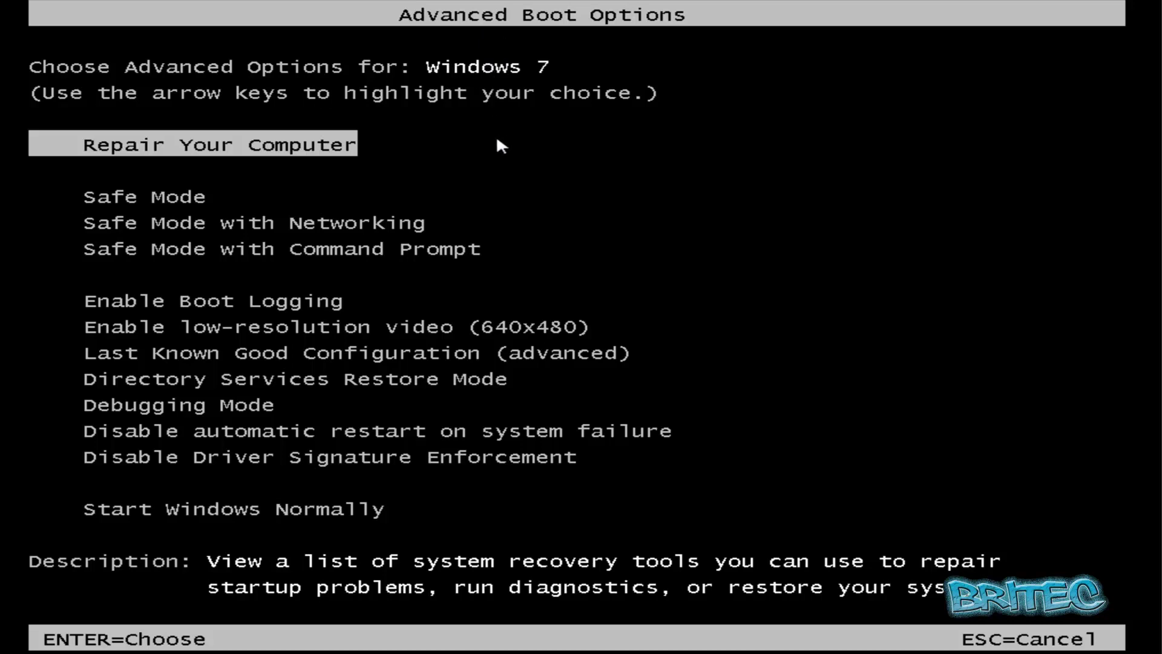
Choose Safe Mode with Command Prompt in Advanced Boot Options and boot into it
{"action": "key", "text": "Down"}
{"action": "key", "text": "Down"}
{"action": "key", "text": "Down"}
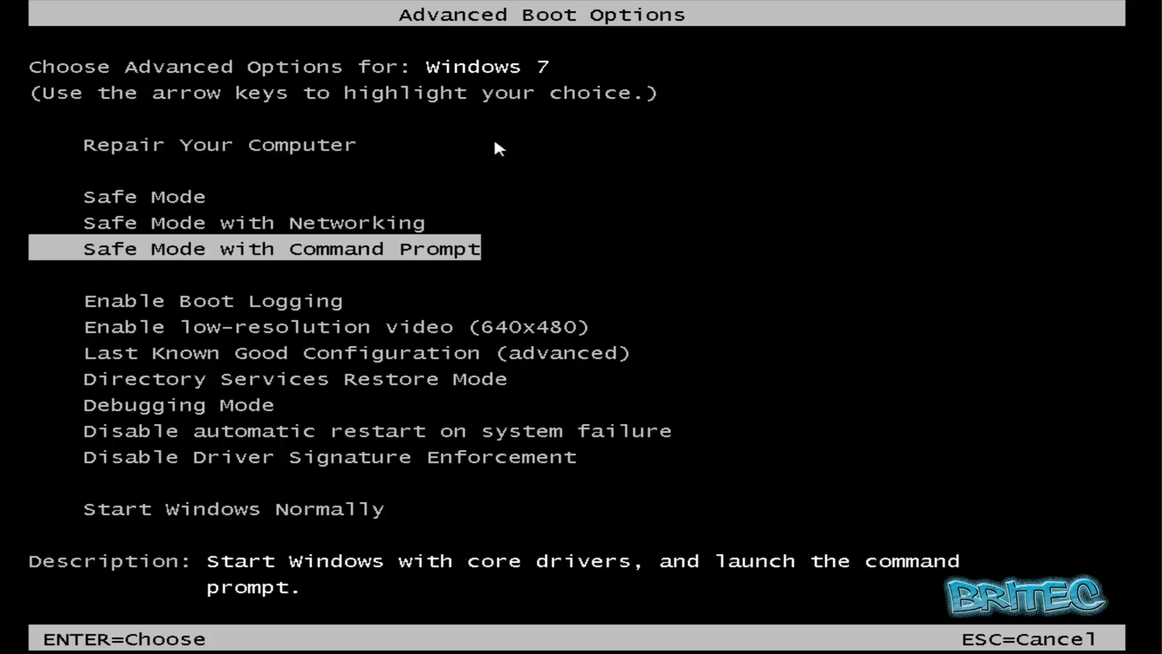
{"action": "key", "text": "Up"}
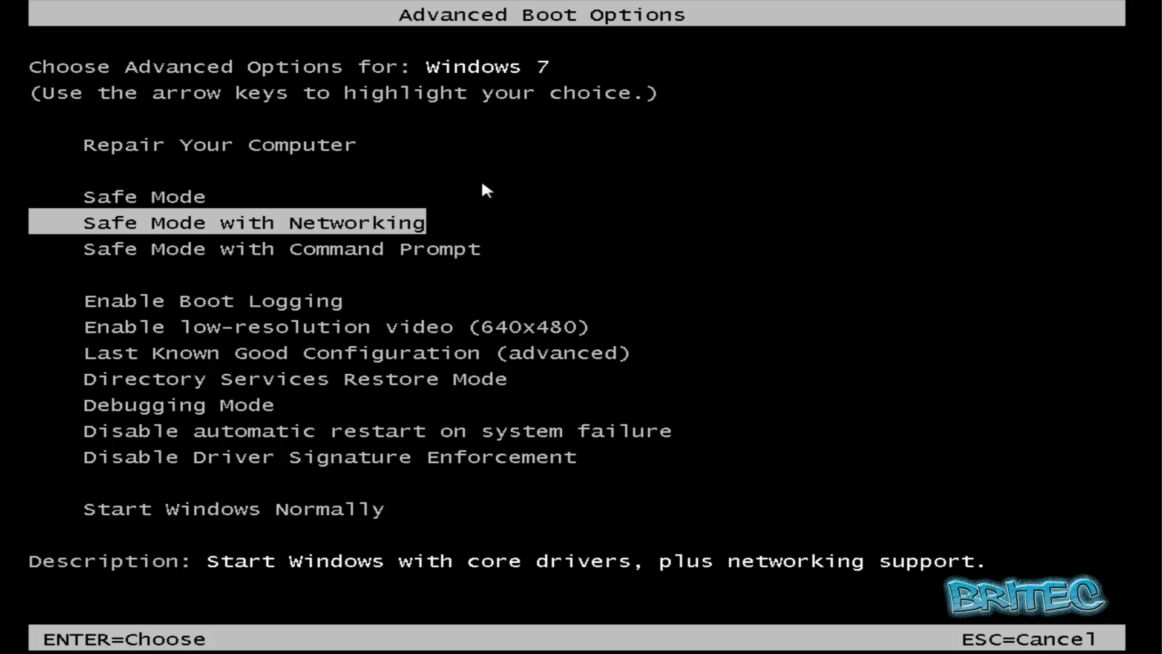
{"action": "key", "text": "Down"}
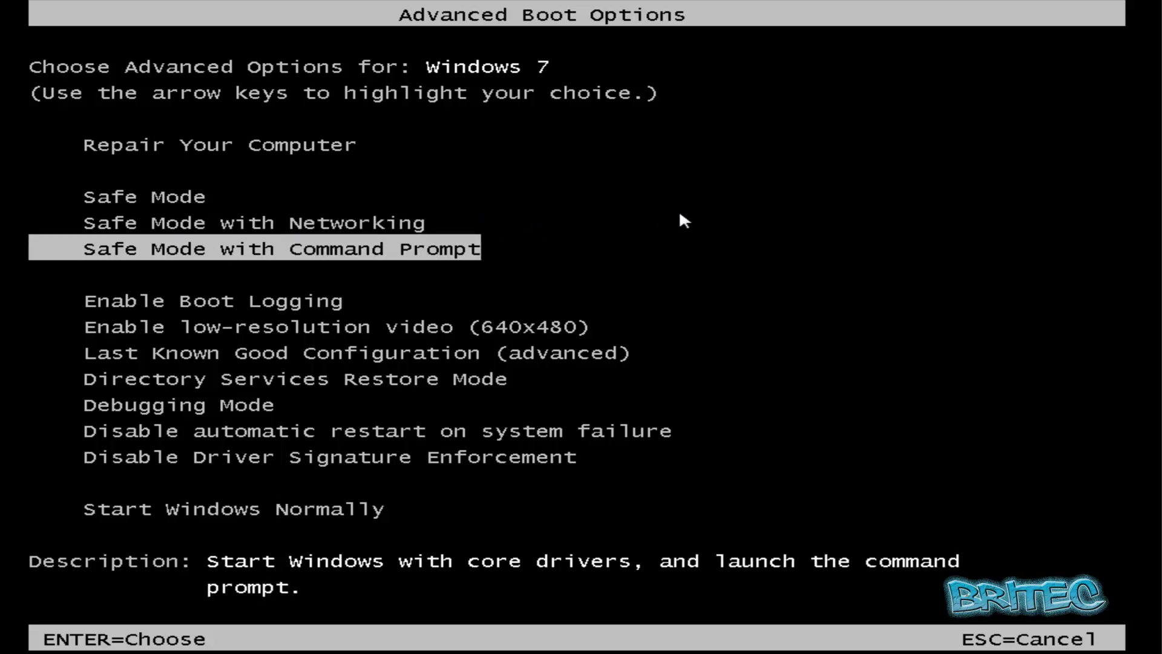
{"action": "key", "text": "Return"}
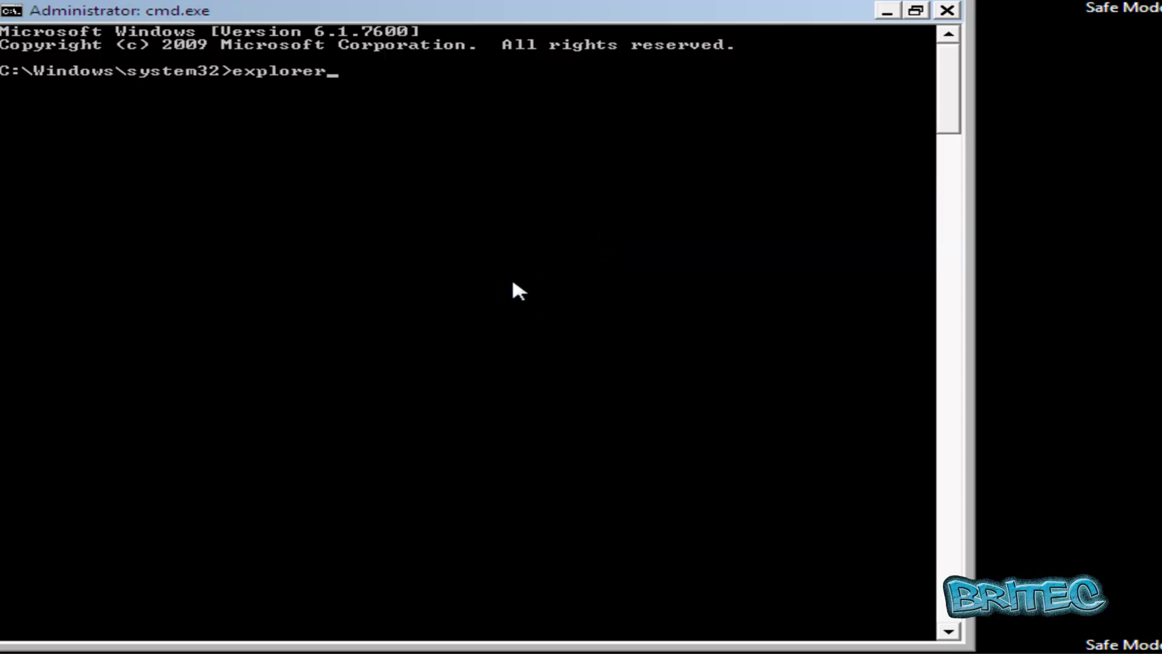
Run explorer.exe at the Safe Mode prompt and minimize the cmd window to reveal the desktop
{"action": "key", "text": "Return"}
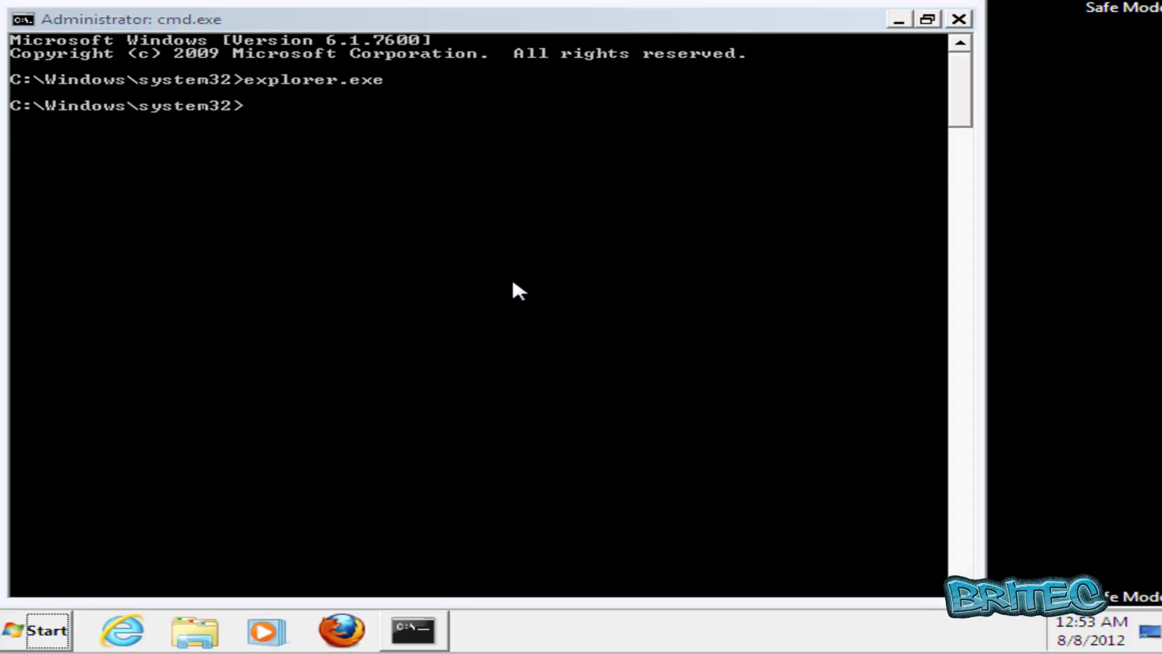
{"action": "left_click", "coordinate": [899, 21]}
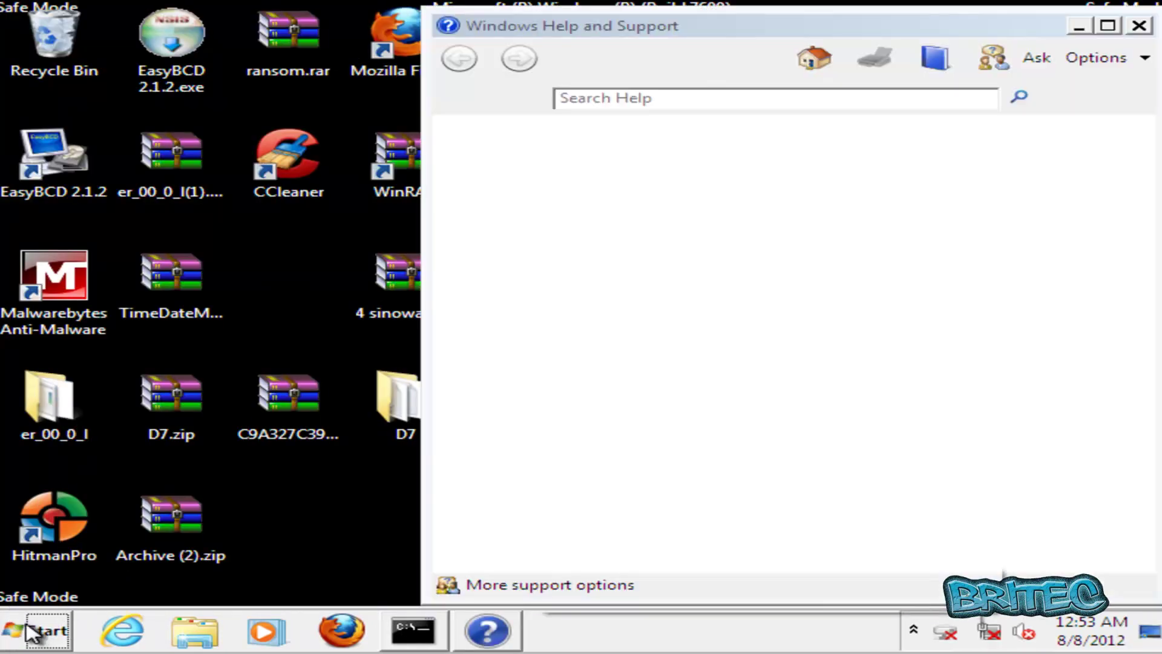
Close Help and Support and delete the ctfmon shortcut from the Start menu Startup folder
{"action": "left_click", "coordinate": [1148, 27]}
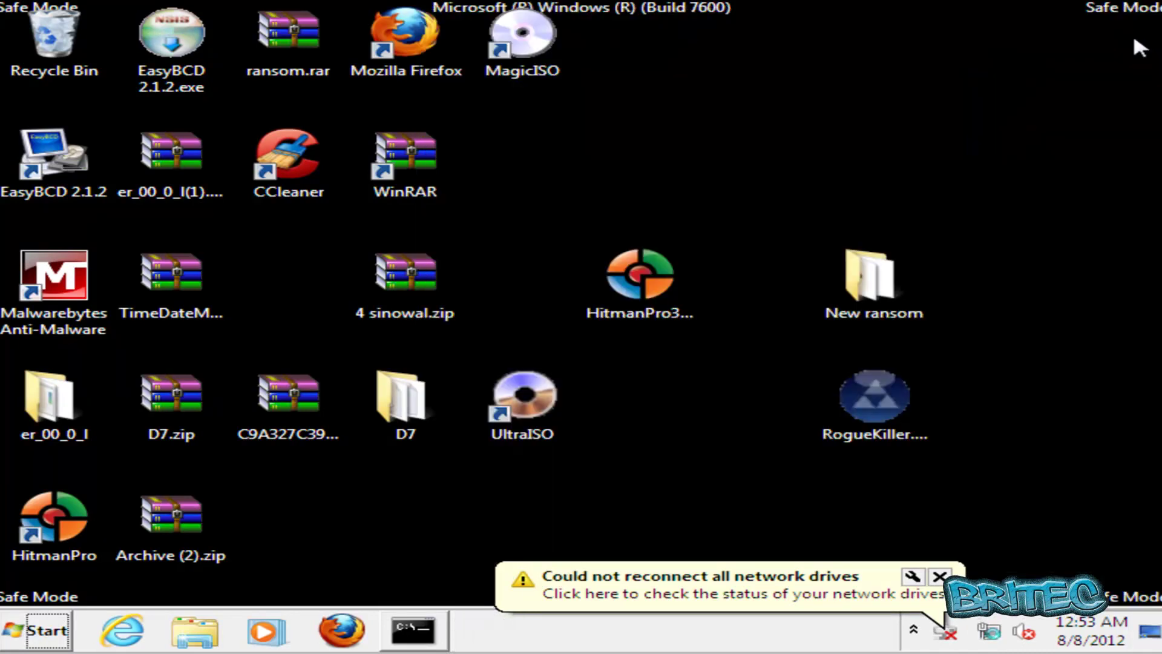
{"action": "left_click", "coordinate": [44, 633]}
{"action": "left_click", "coordinate": [96, 554]}
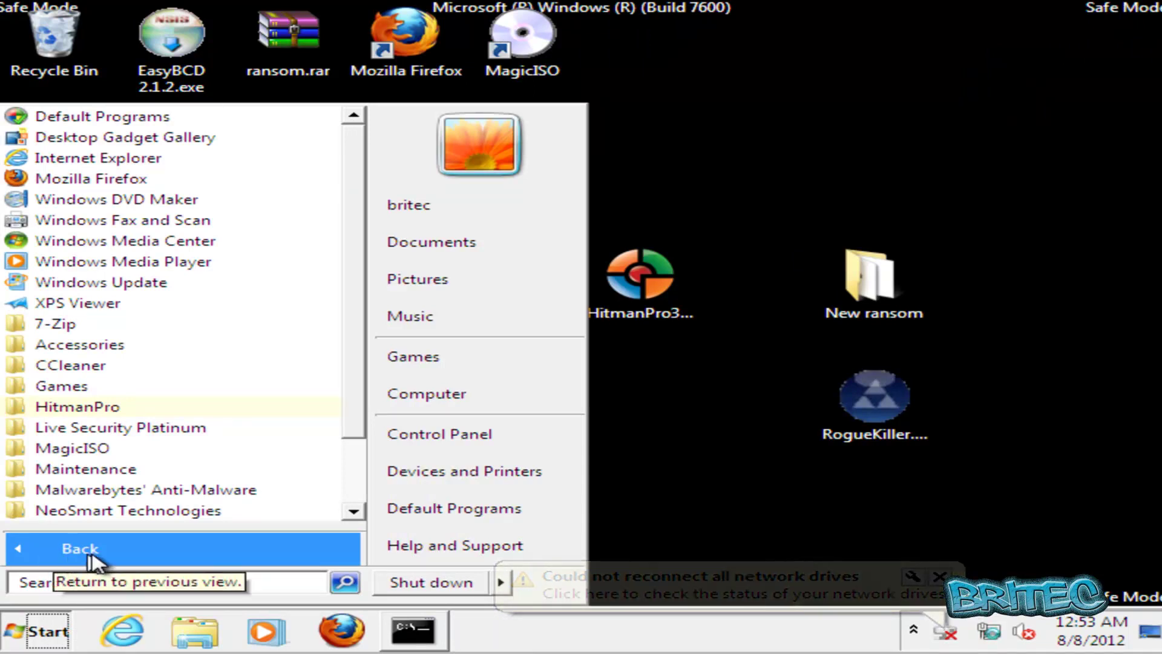
{"action": "left_click_drag", "start_coordinate": [362, 417], "coordinate": [356, 506]}
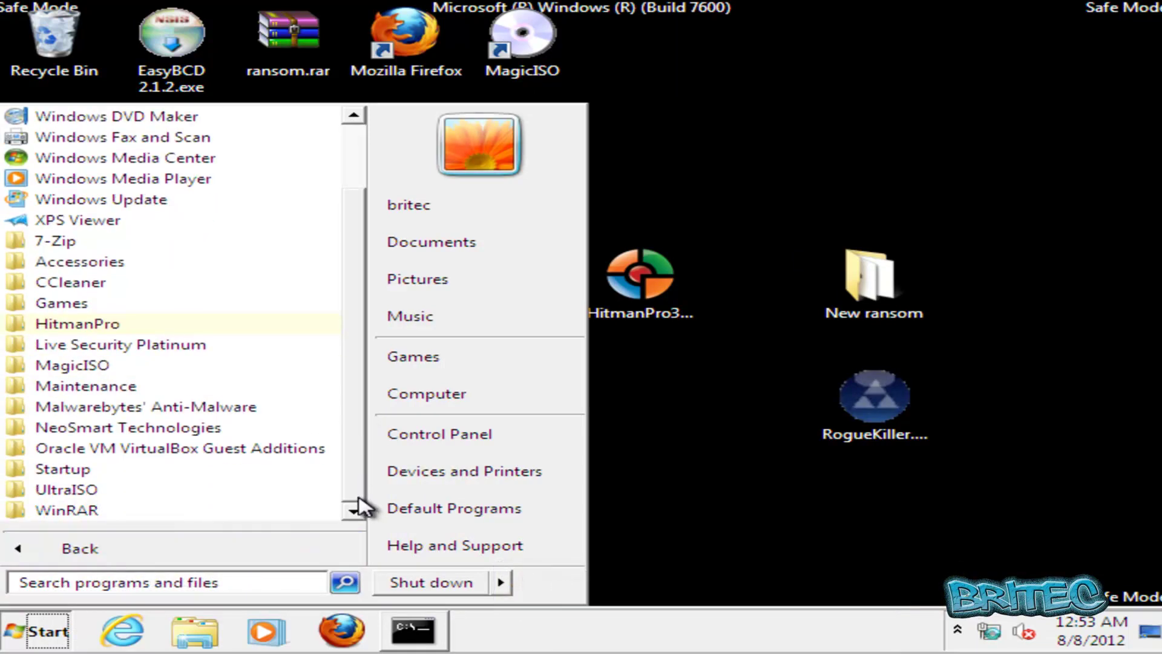
{"action": "left_click", "coordinate": [73, 473]}
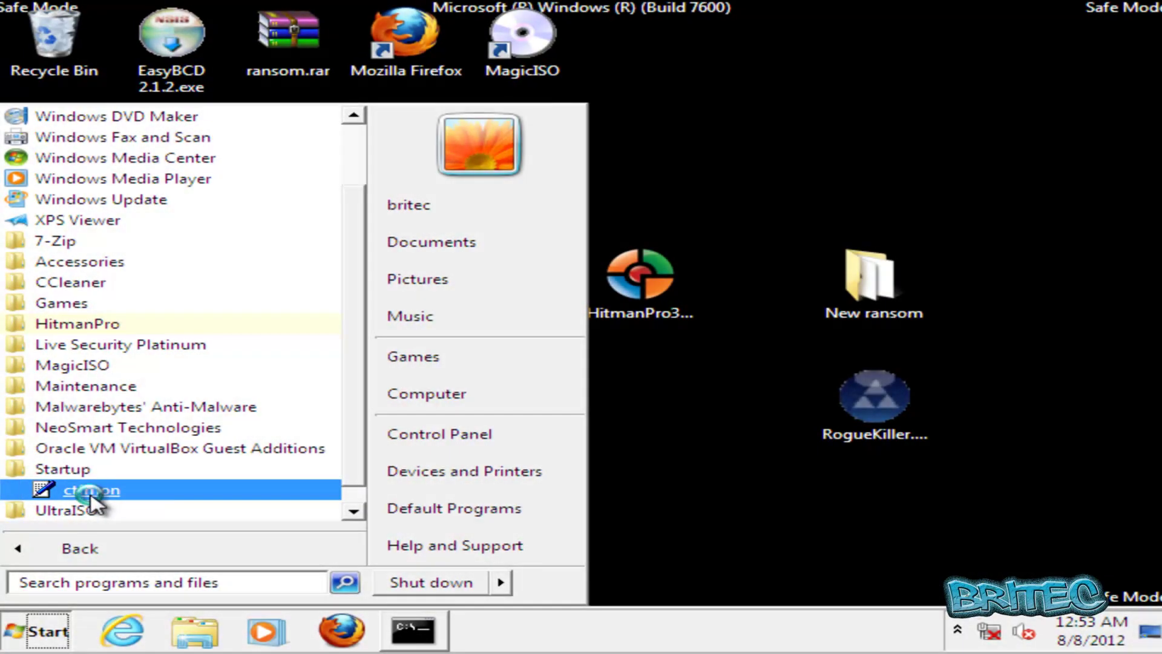
{"action": "right_click", "coordinate": [91, 493]}
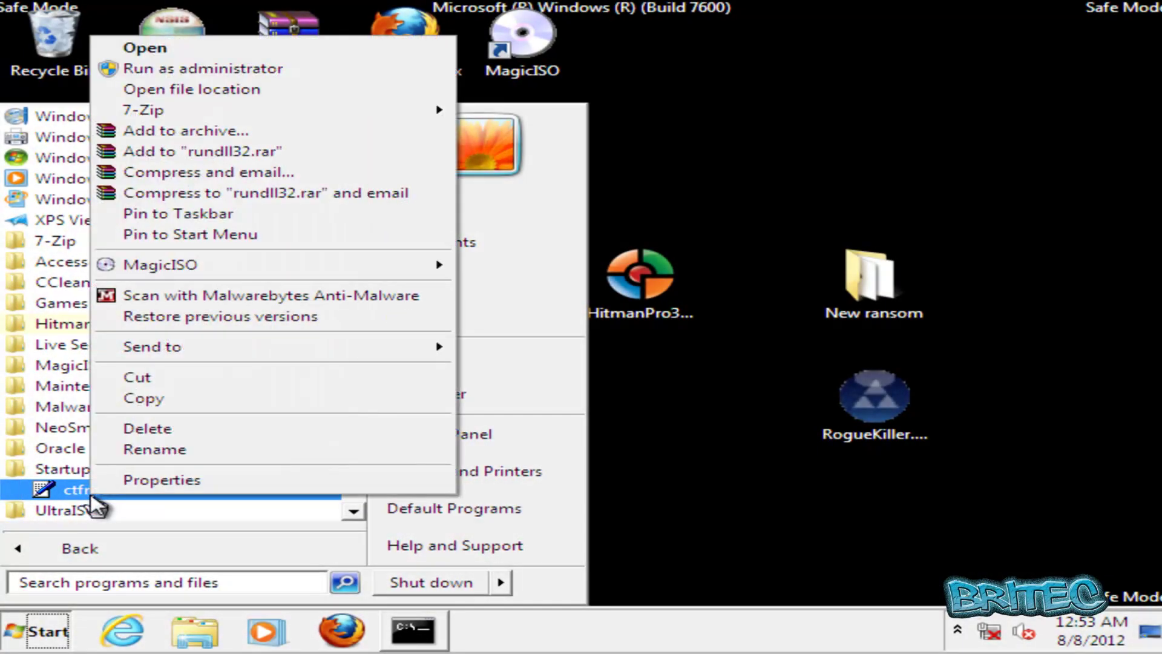
{"action": "left_click", "coordinate": [175, 430]}
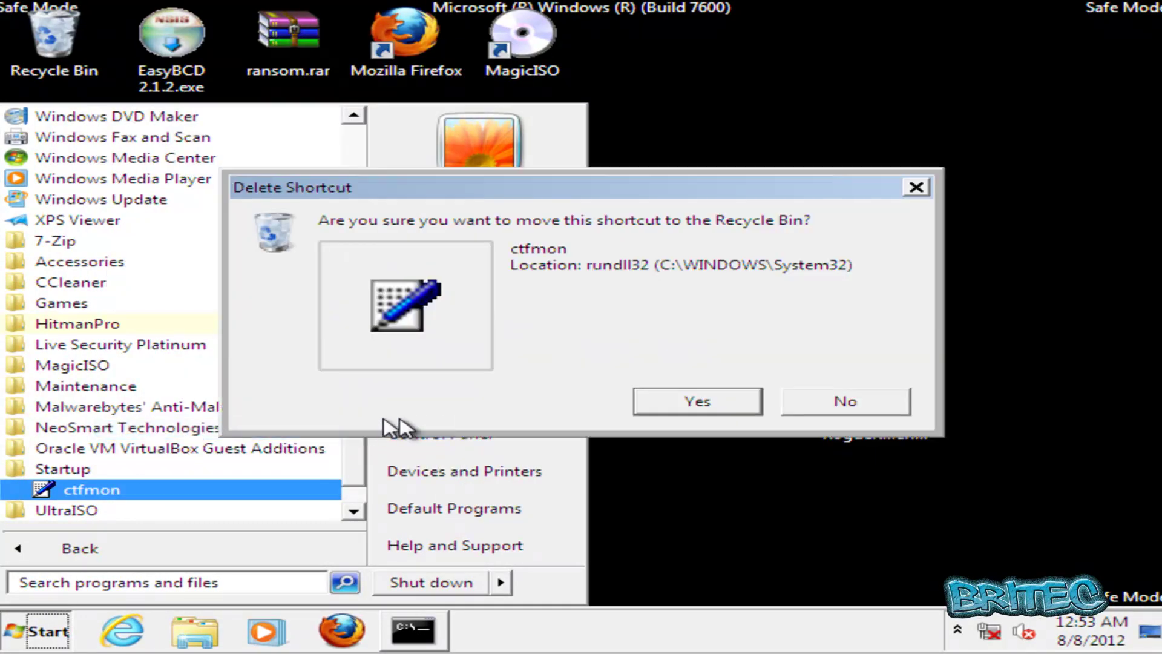
{"action": "left_click", "coordinate": [690, 403]}
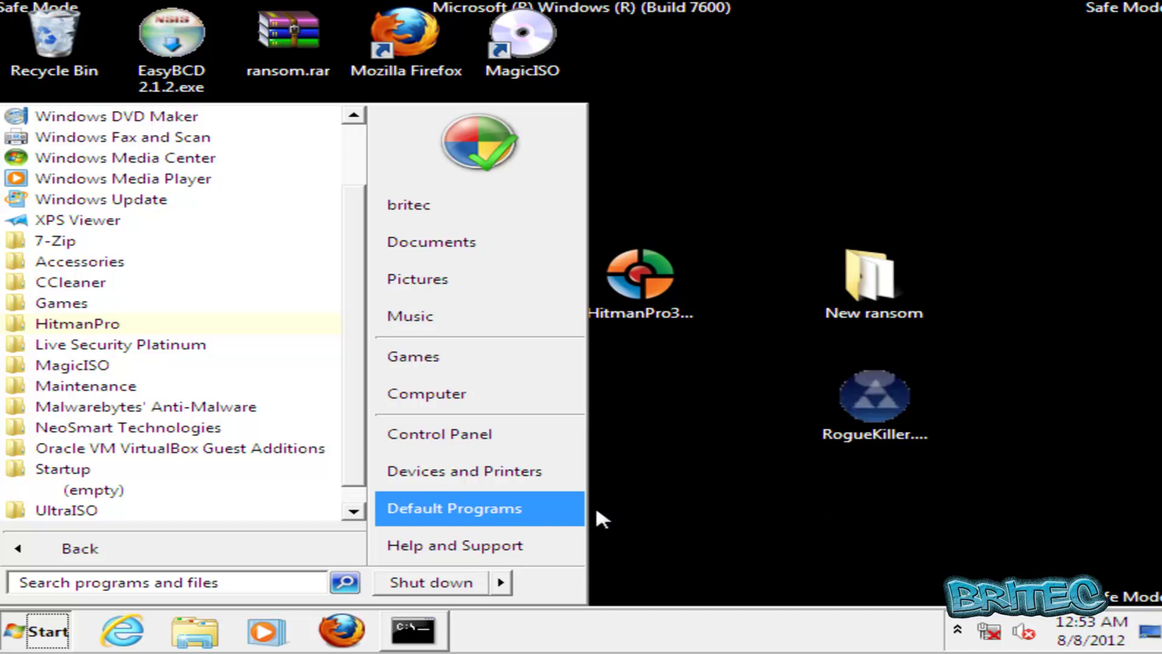
Browse to the C:\Users\britec profile folder in Explorer
{"action": "left_click", "coordinate": [494, 397]}
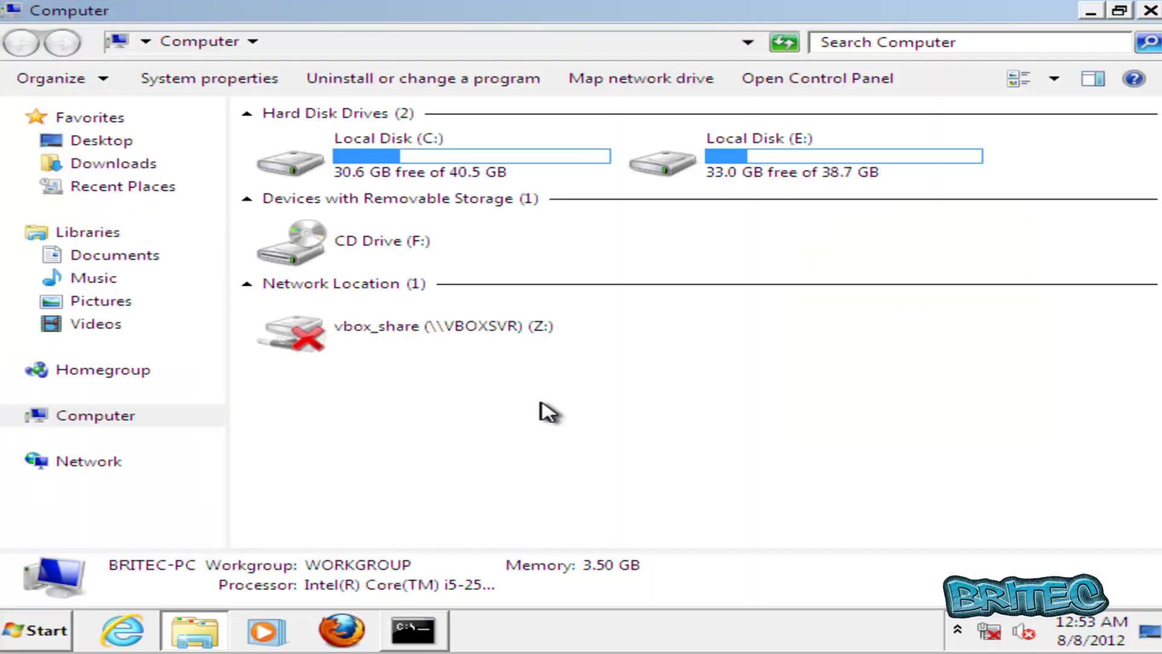
{"action": "double_click", "coordinate": [372, 162]}
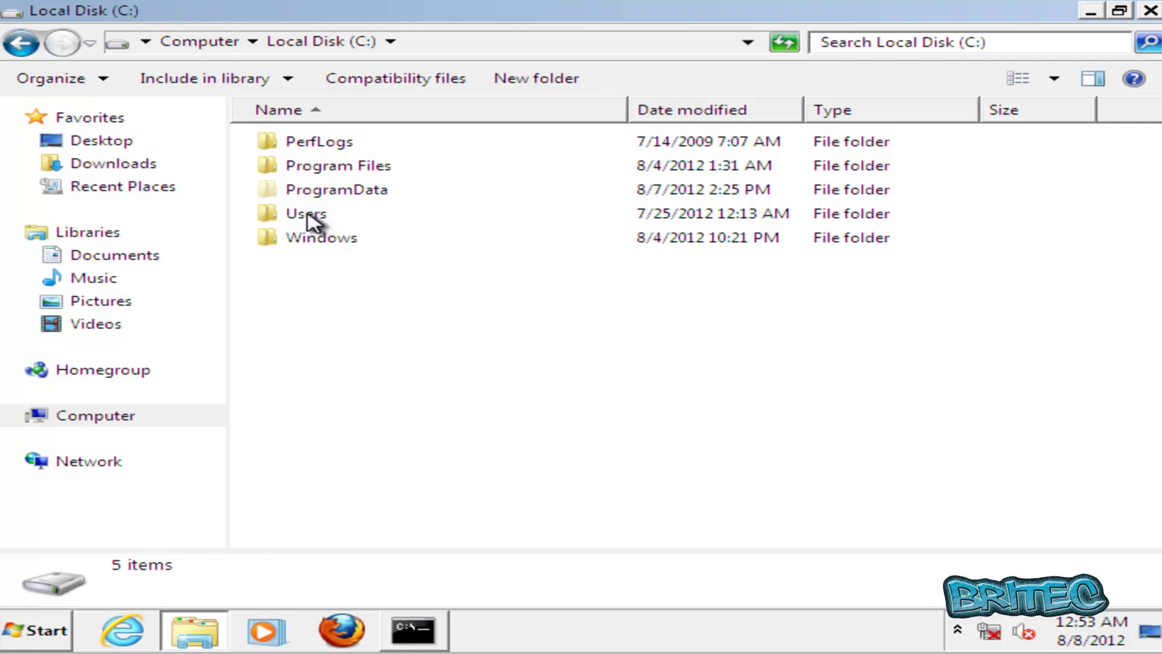
{"action": "double_click", "coordinate": [313, 217]}
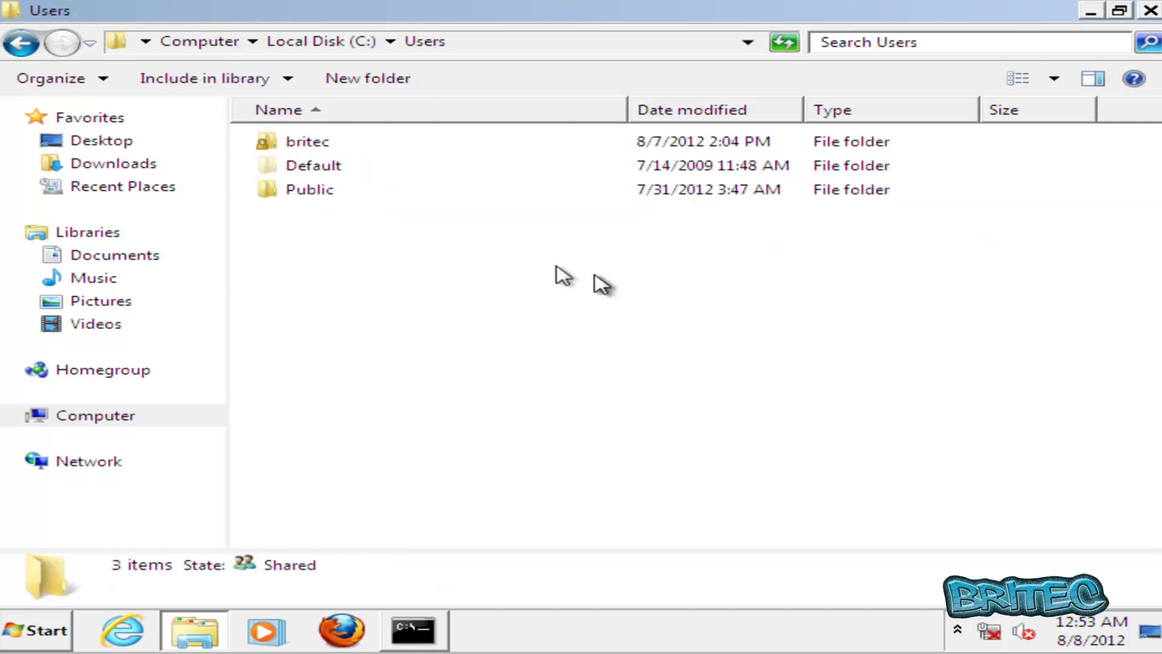
{"action": "double_click", "coordinate": [297, 150]}
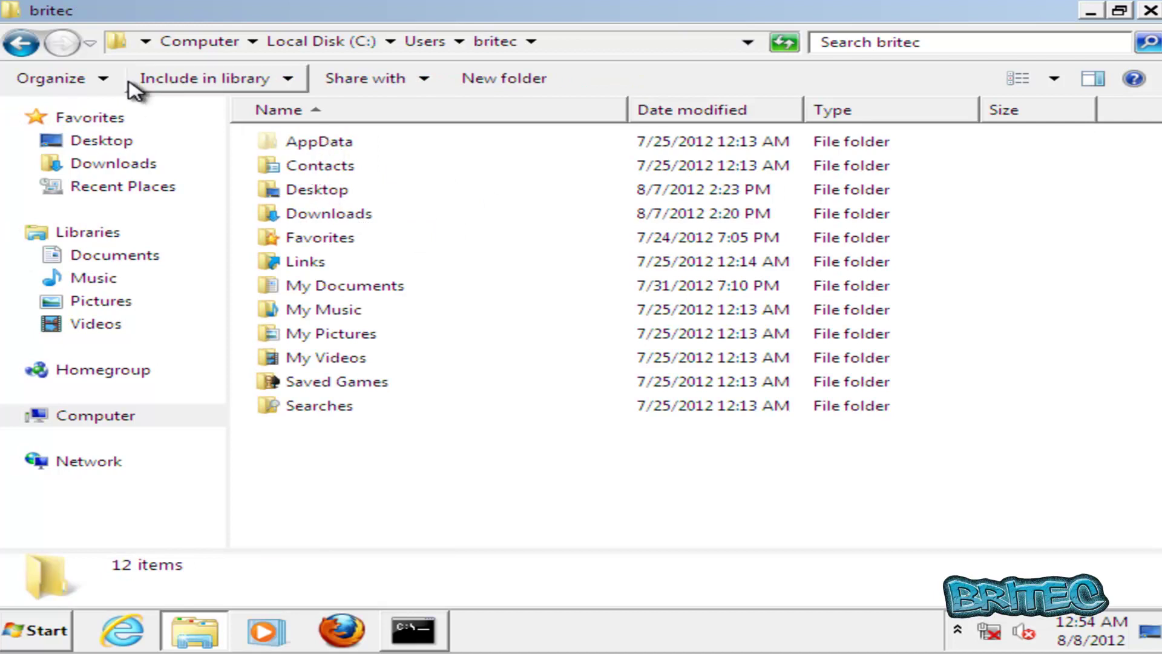
Turn on Show hidden files, folders and drives in Folder Options
{"action": "left_click", "coordinate": [106, 82]}
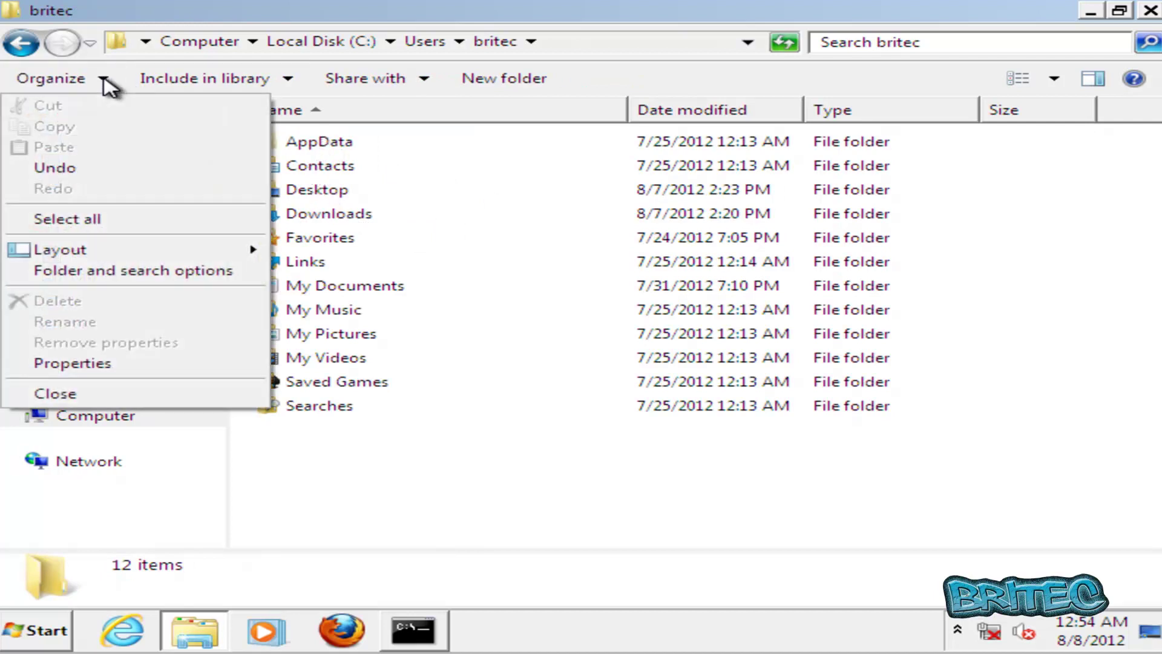
{"action": "left_click", "coordinate": [123, 275]}
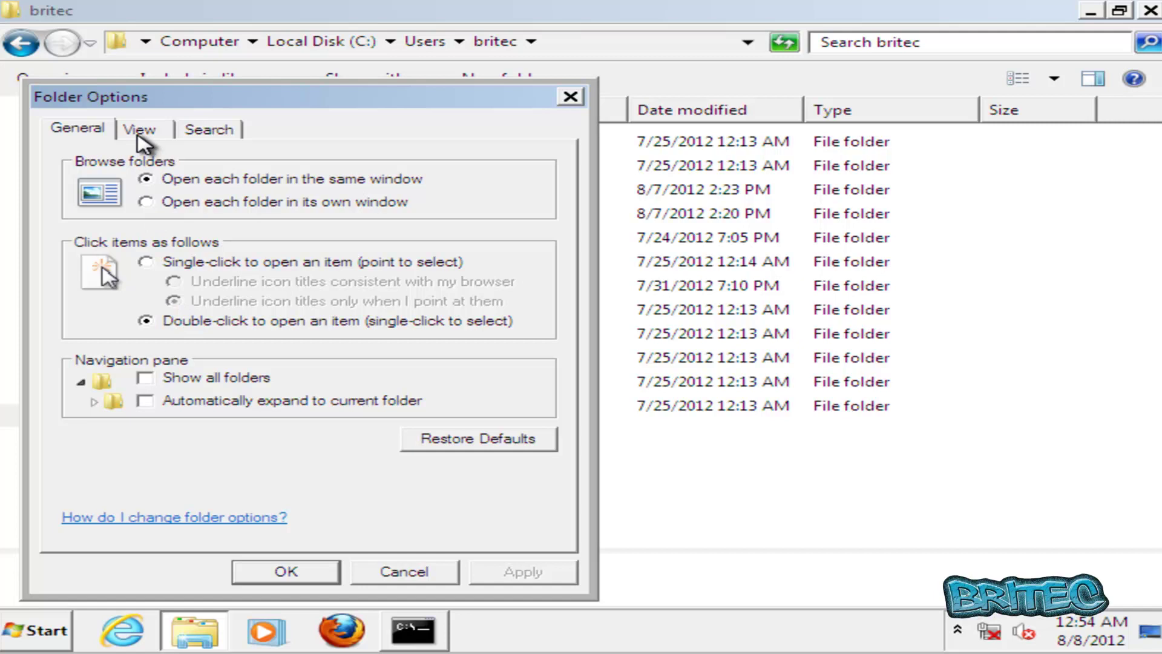
{"action": "left_click", "coordinate": [141, 129]}
{"action": "left_click", "coordinate": [143, 416]}
{"action": "left_click", "coordinate": [144, 433]}
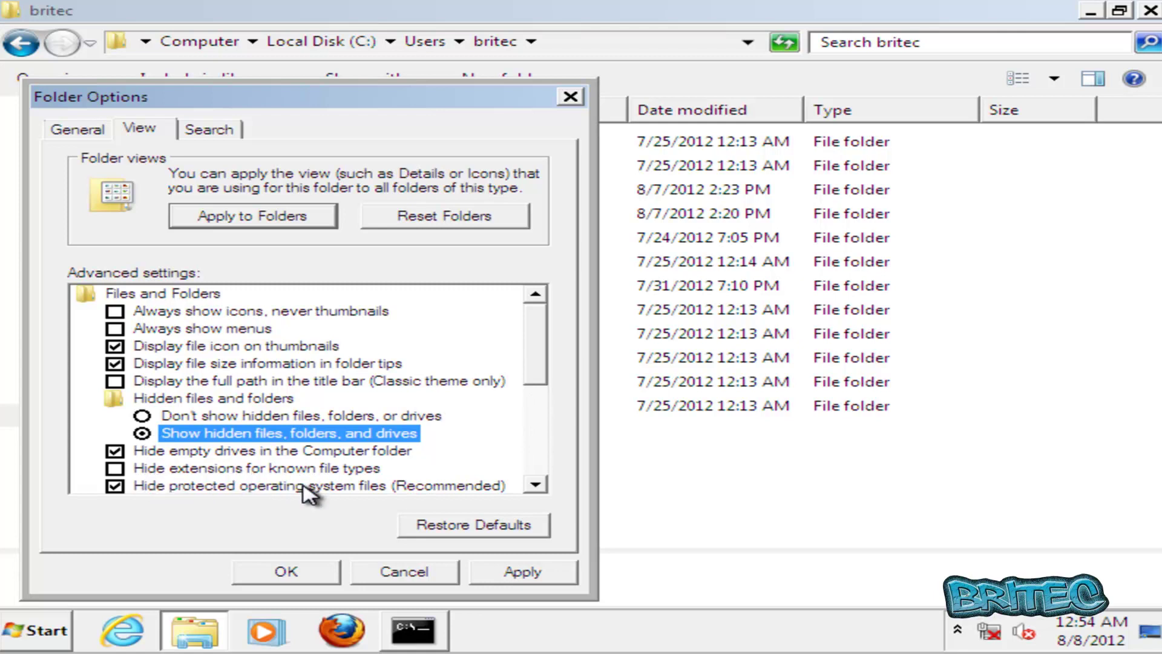
{"action": "left_click", "coordinate": [286, 572]}
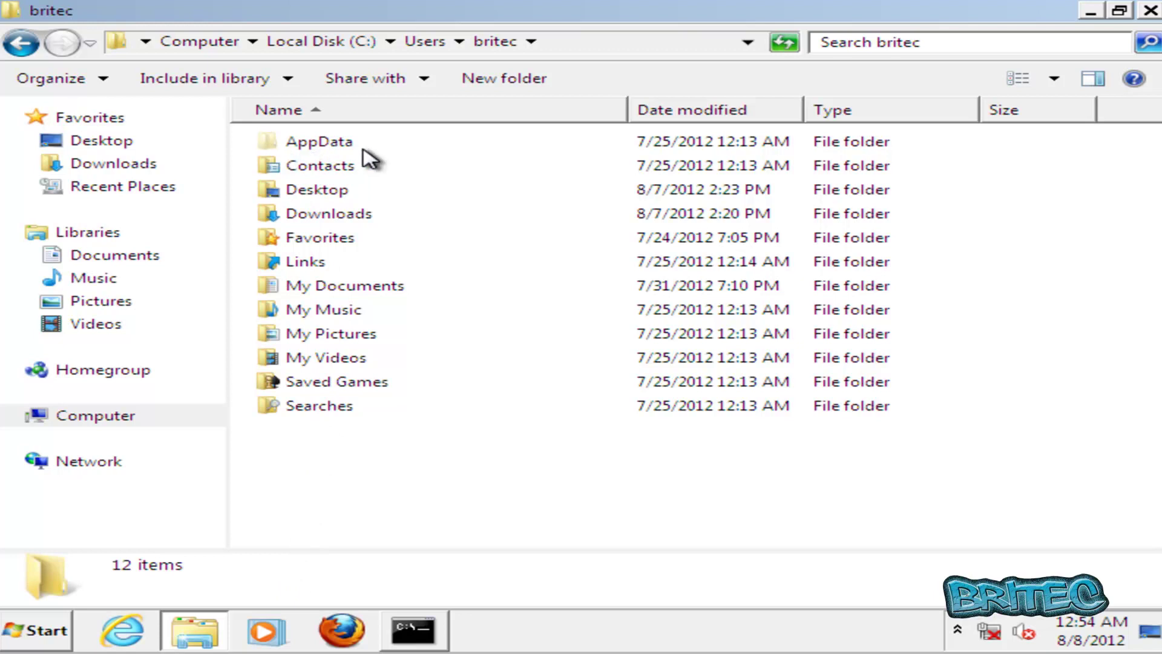
Open the AppData\Local\Temp folder and locate the er_00_0_l.exe payload
{"action": "double_click", "coordinate": [307, 143]}
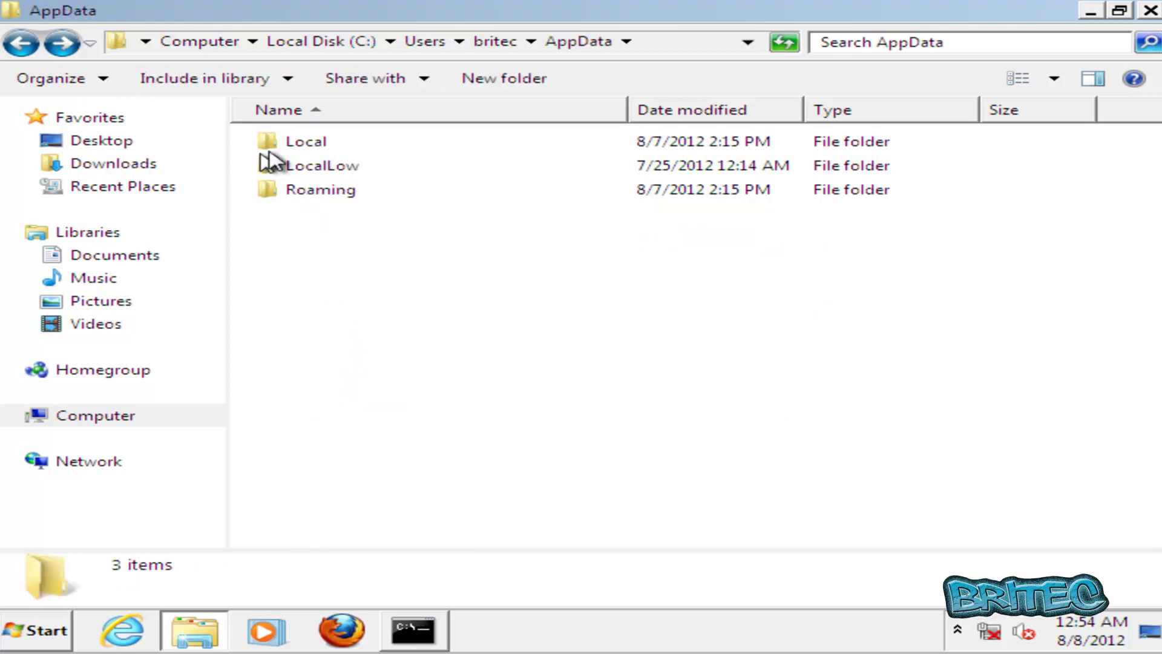
{"action": "double_click", "coordinate": [307, 145]}
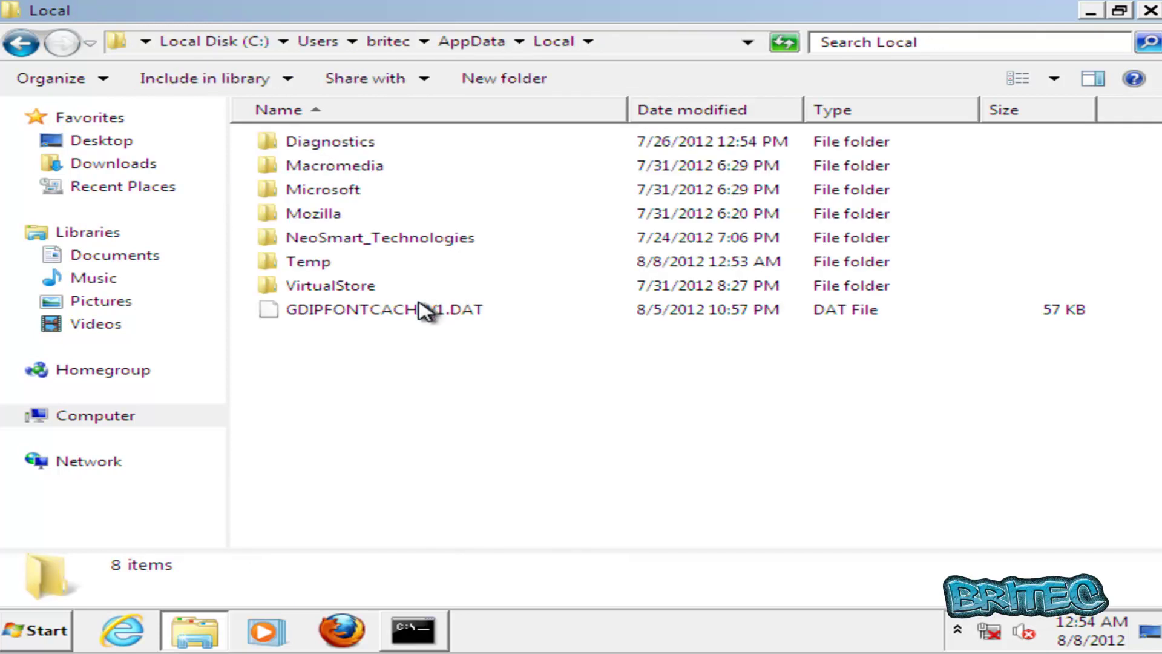
{"action": "double_click", "coordinate": [308, 263]}
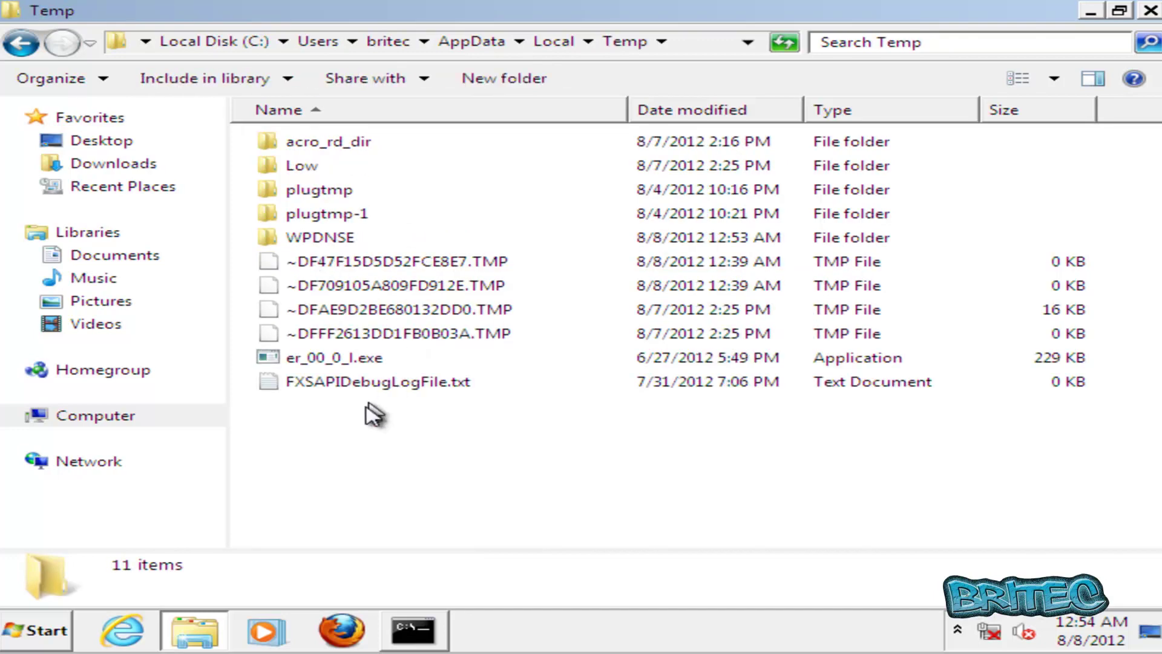
{"action": "left_click", "coordinate": [322, 359]}
{"action": "left_click", "coordinate": [297, 361]}
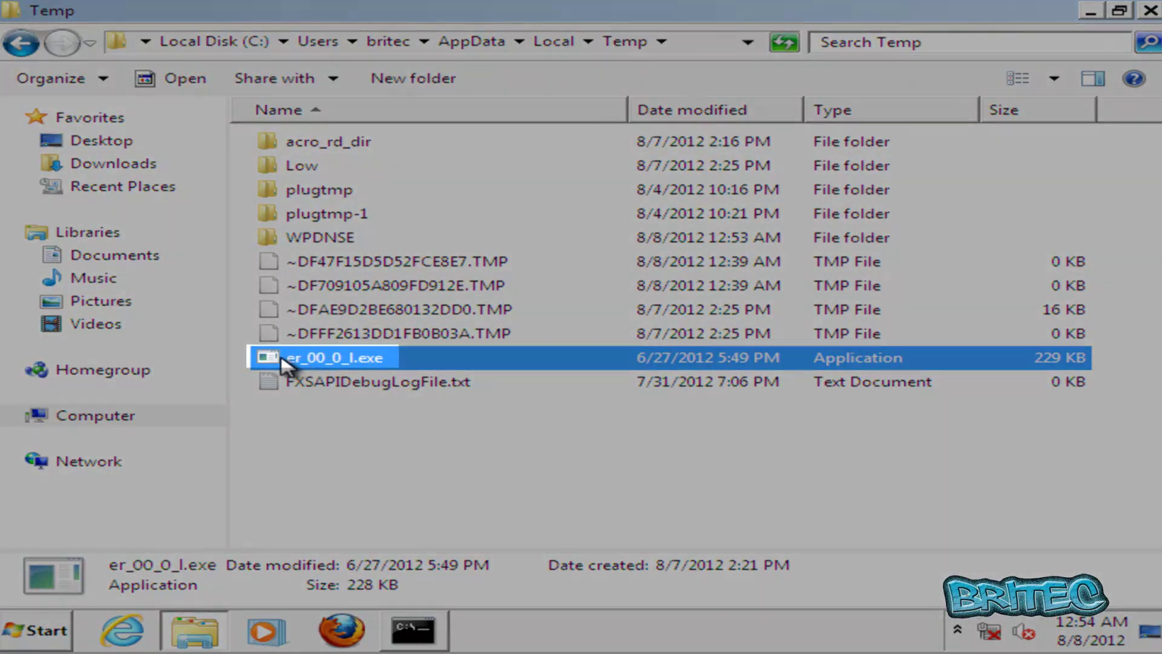
{"action": "key", "text": "Escape"}
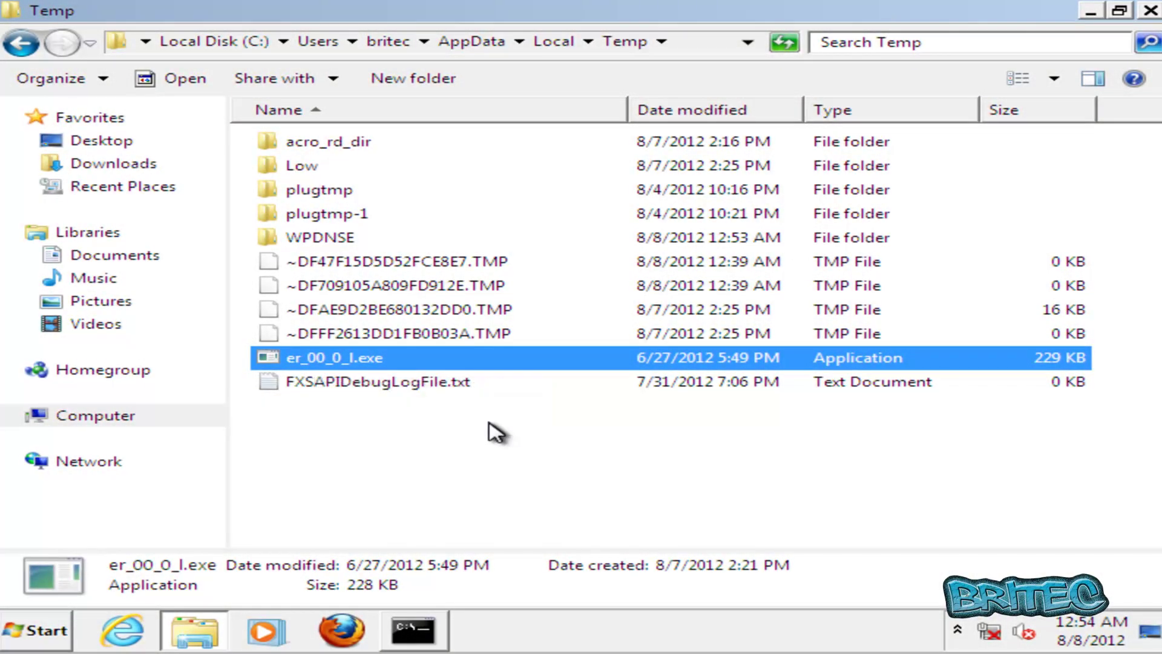
Delete all 11 Temp items, skipping the in-use FXSAPIDebugLogFile.txt
{"action": "left_click_drag", "start_coordinate": [484, 447], "coordinate": [279, 153]}
{"action": "left_click", "coordinate": [281, 149]}
{"action": "left_click_drag", "start_coordinate": [484, 401], "coordinate": [260, 135]}
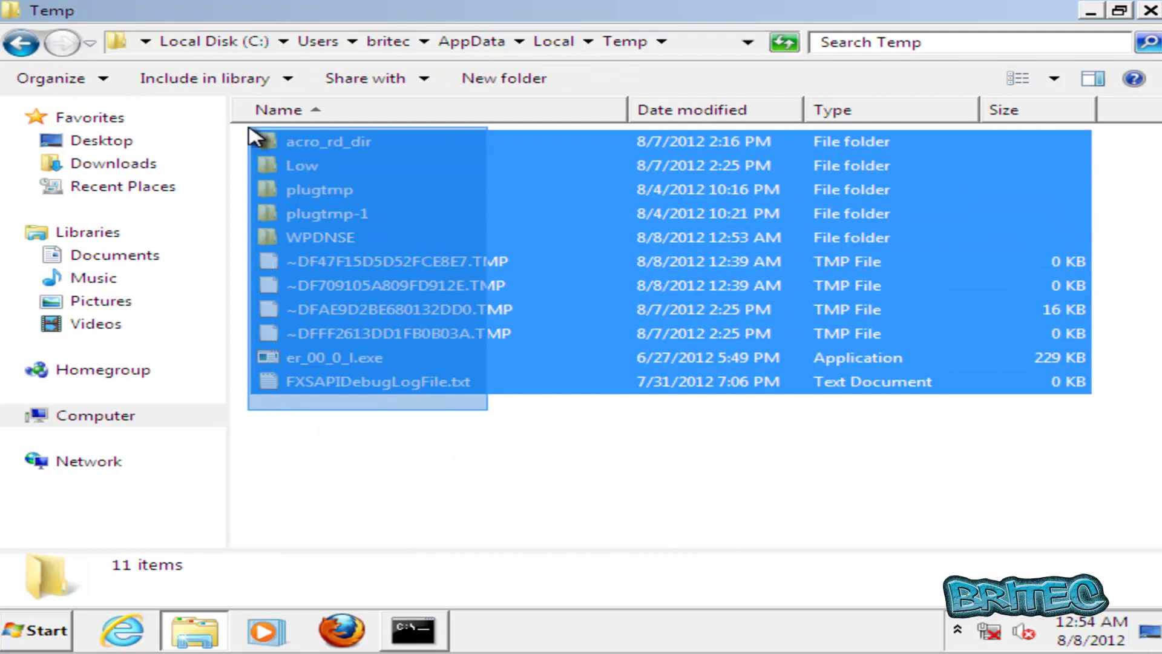
{"action": "right_click", "coordinate": [322, 220]}
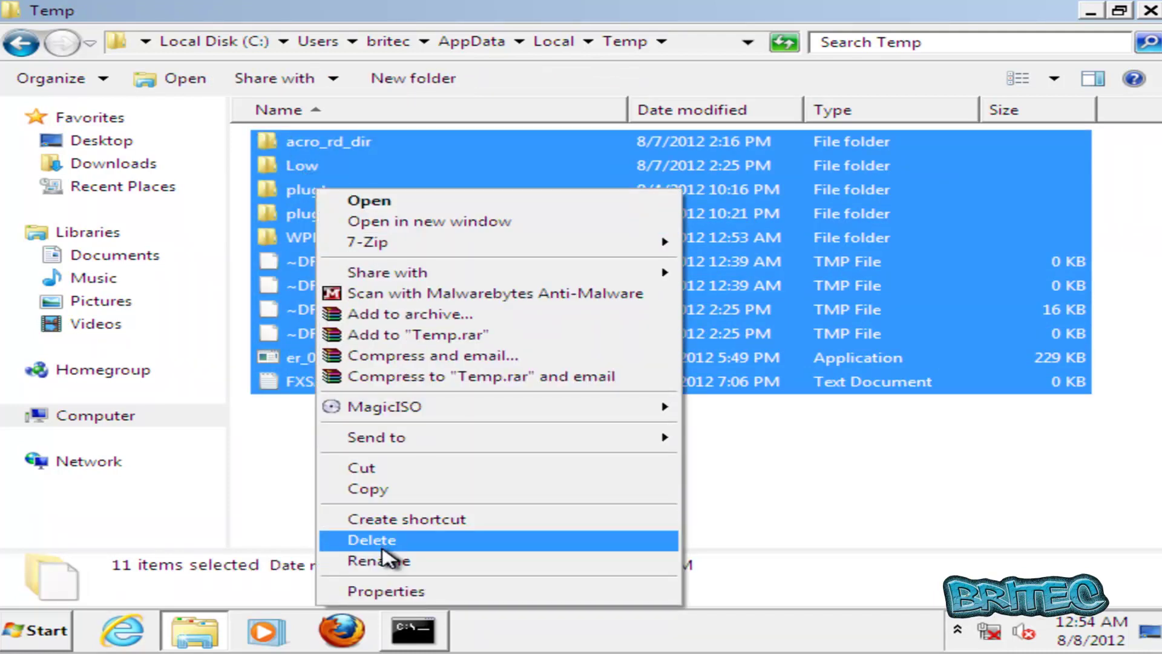
{"action": "left_click", "coordinate": [384, 541]}
{"action": "left_click", "coordinate": [687, 333]}
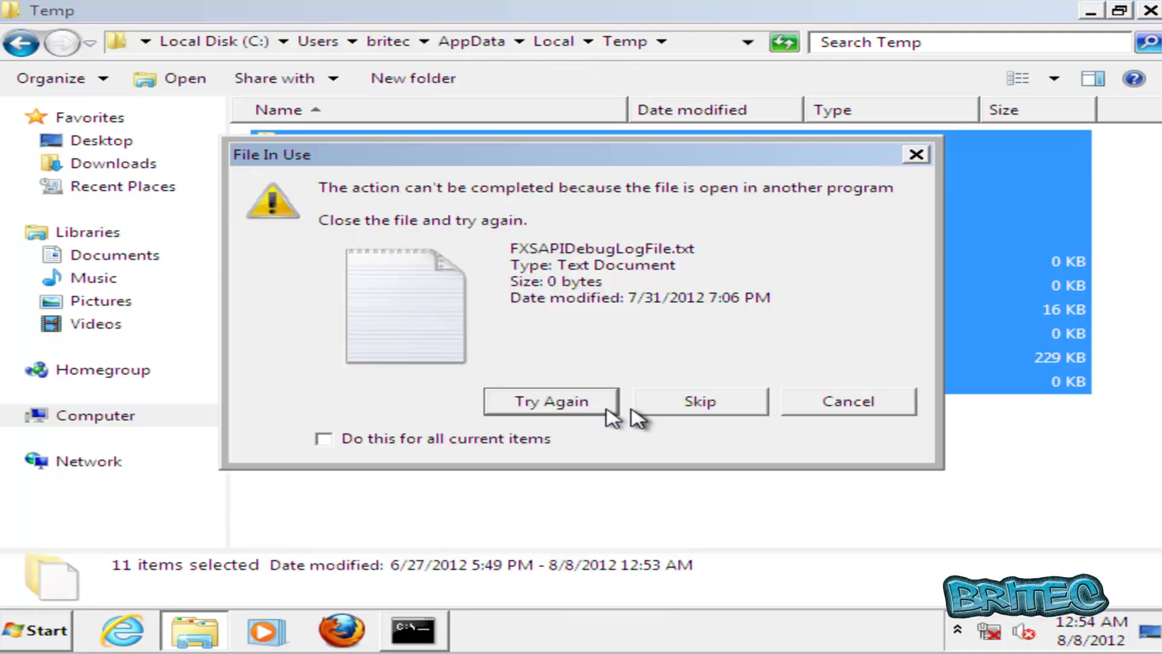
{"action": "left_click", "coordinate": [669, 410]}
{"action": "left_click", "coordinate": [373, 311]}
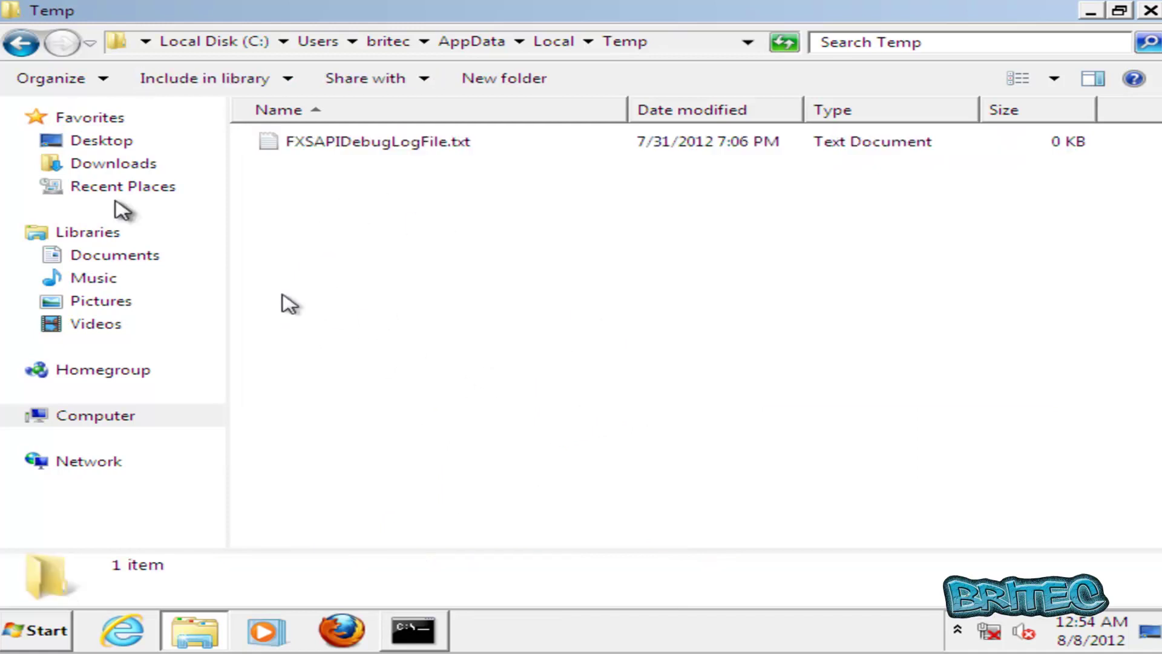
Delete the l_0_00_re.pad payload file from C:\ProgramData
{"action": "left_click", "coordinate": [24, 45]}
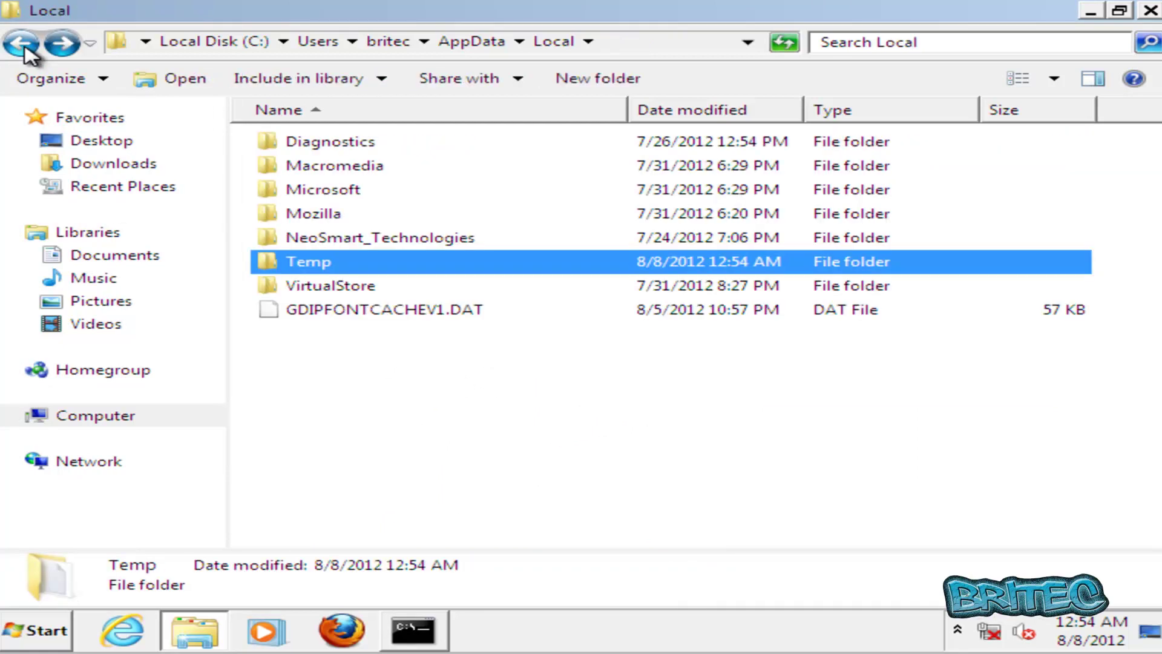
{"action": "left_click", "coordinate": [118, 417]}
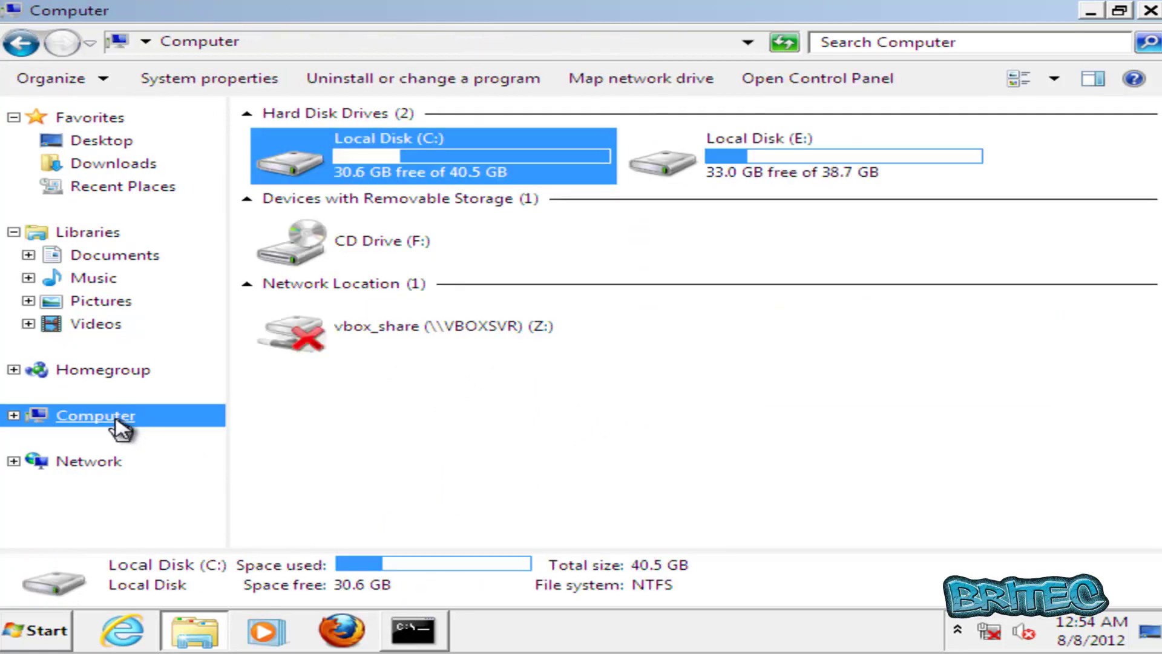
{"action": "double_click", "coordinate": [334, 171]}
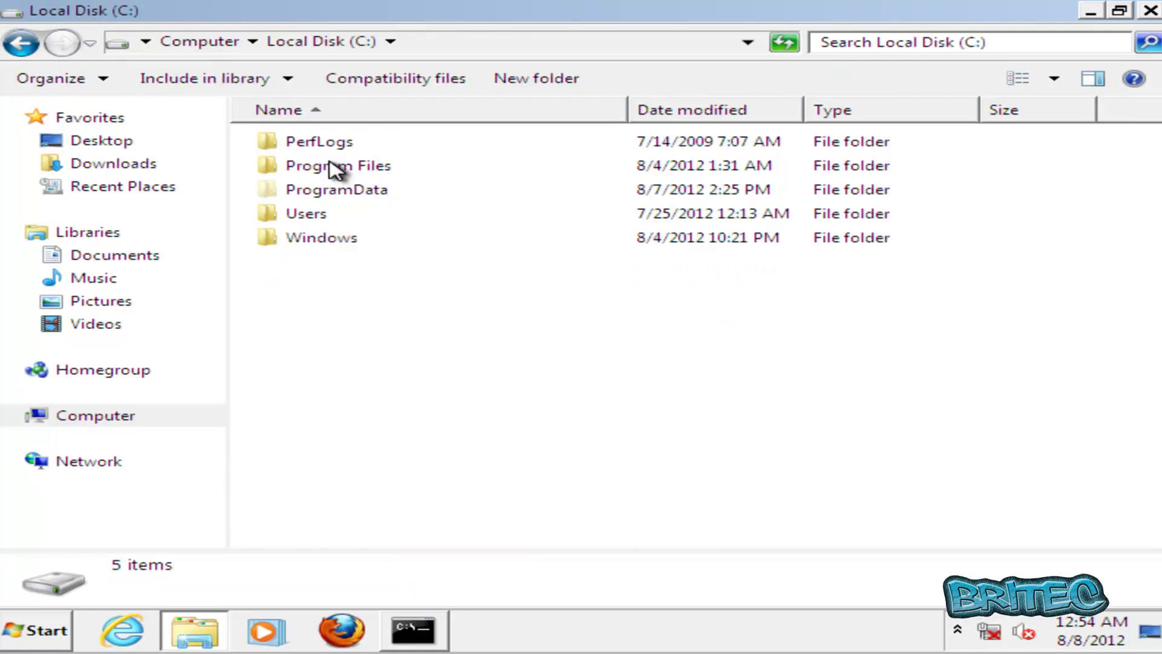
{"action": "double_click", "coordinate": [321, 192]}
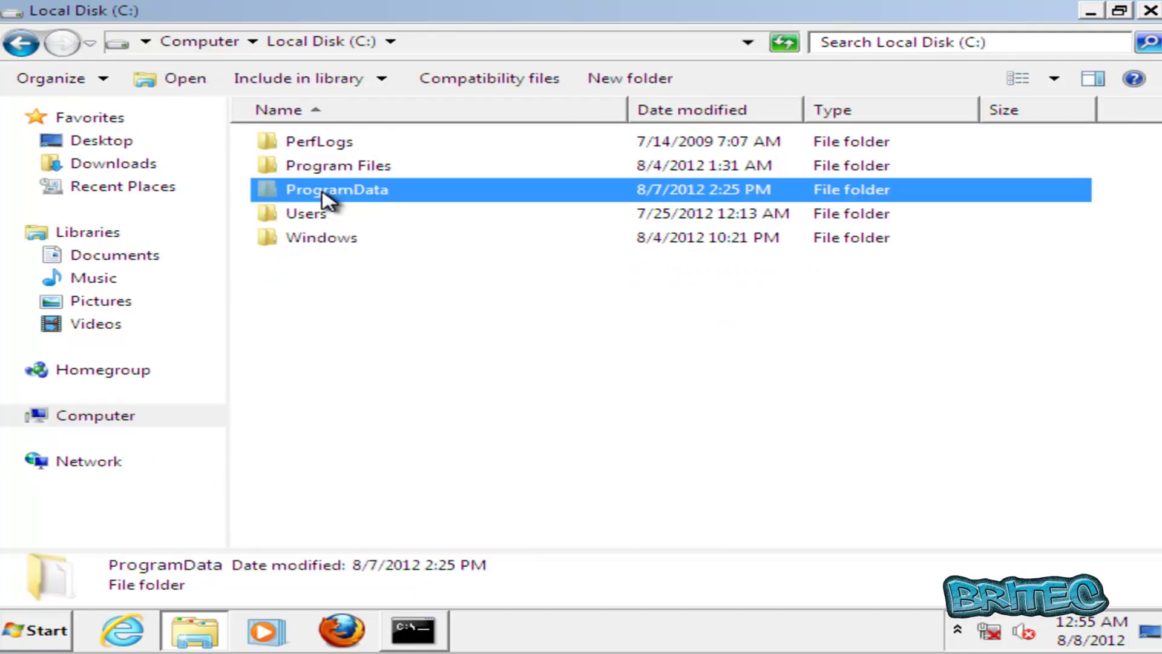
{"action": "right_click", "coordinate": [355, 241]}
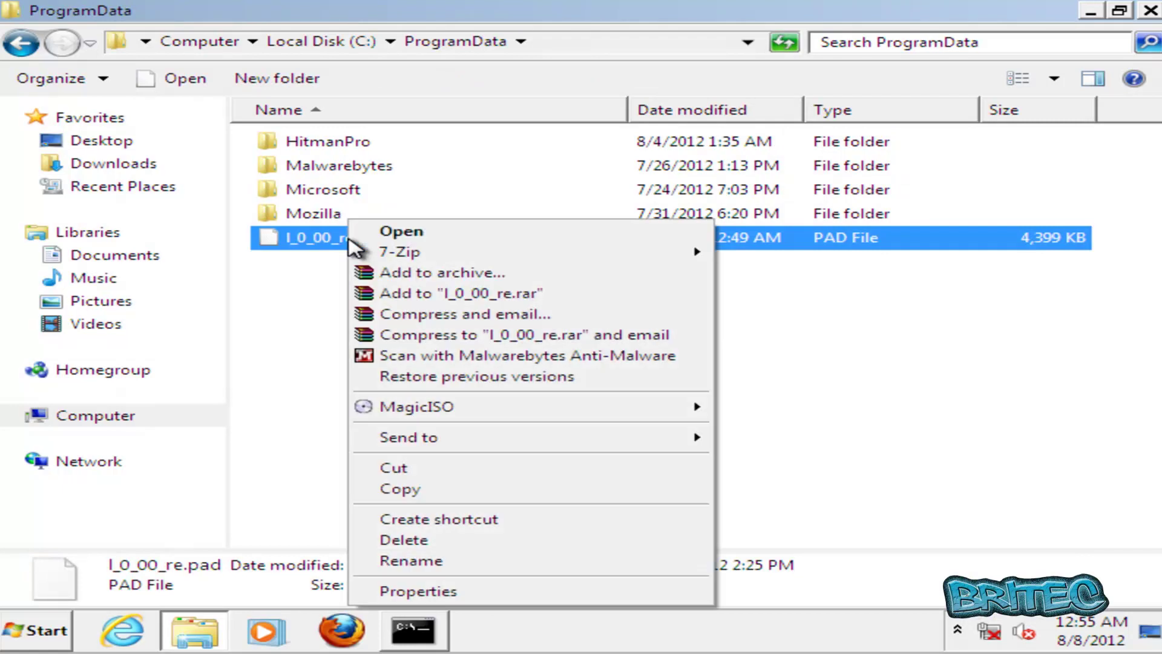
{"action": "left_click", "coordinate": [440, 541]}
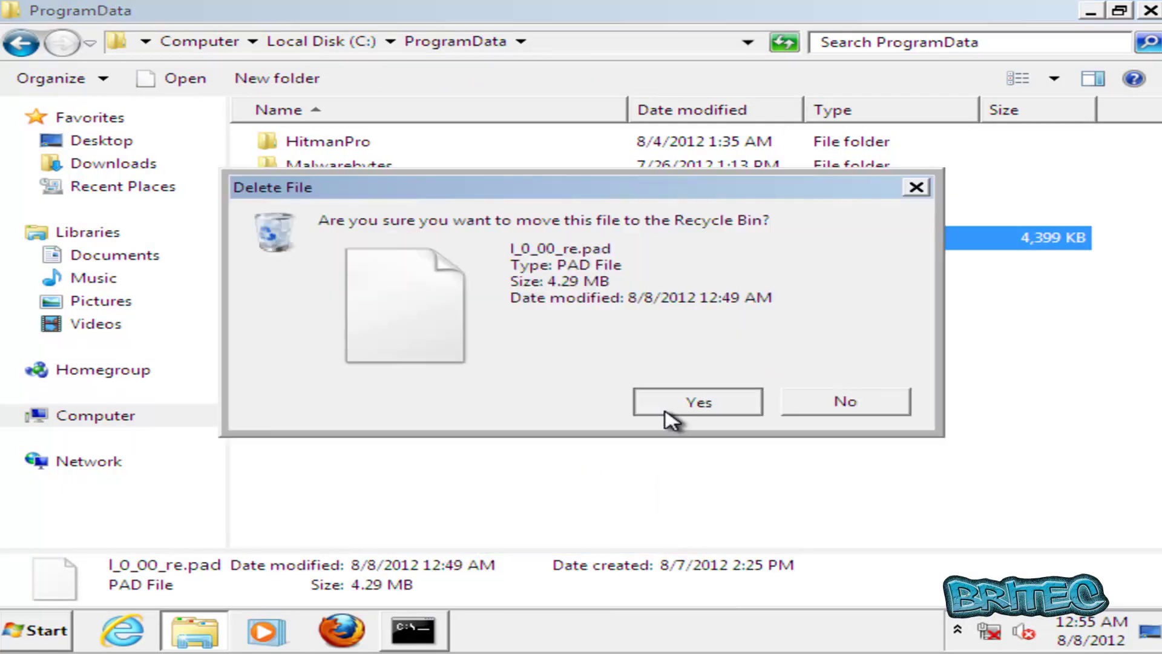
{"action": "left_click", "coordinate": [690, 402]}
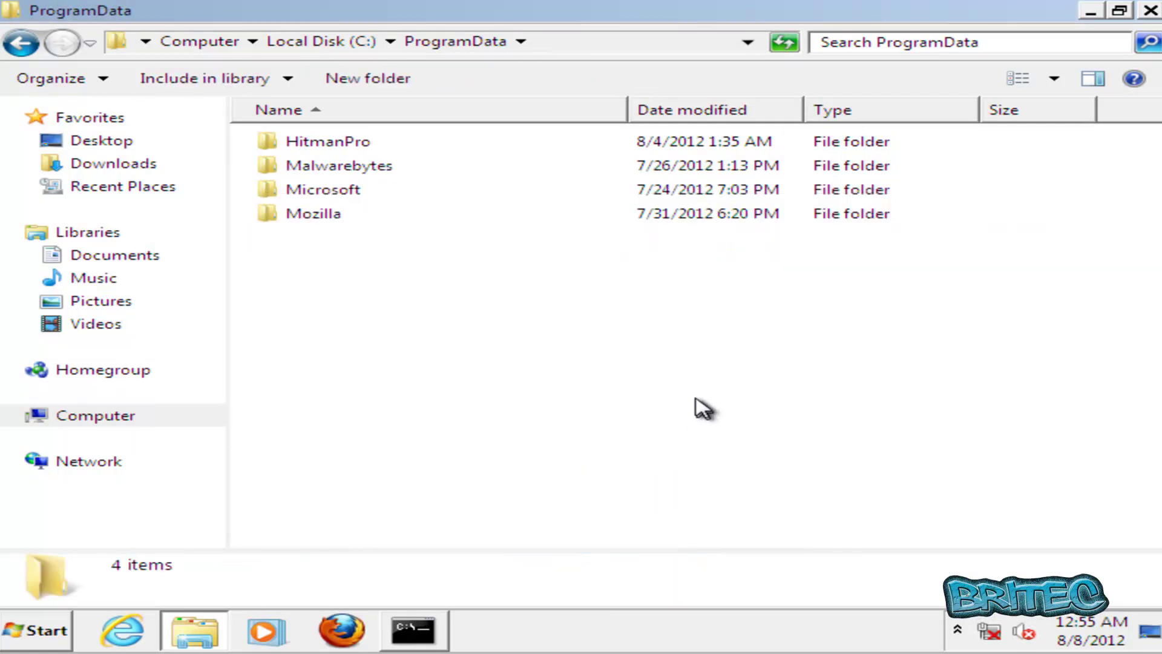
Close the ProgramData window and launch Registry Editor through a regedit search
{"action": "left_click", "coordinate": [1150, 10]}
{"action": "left_click", "coordinate": [21, 630]}
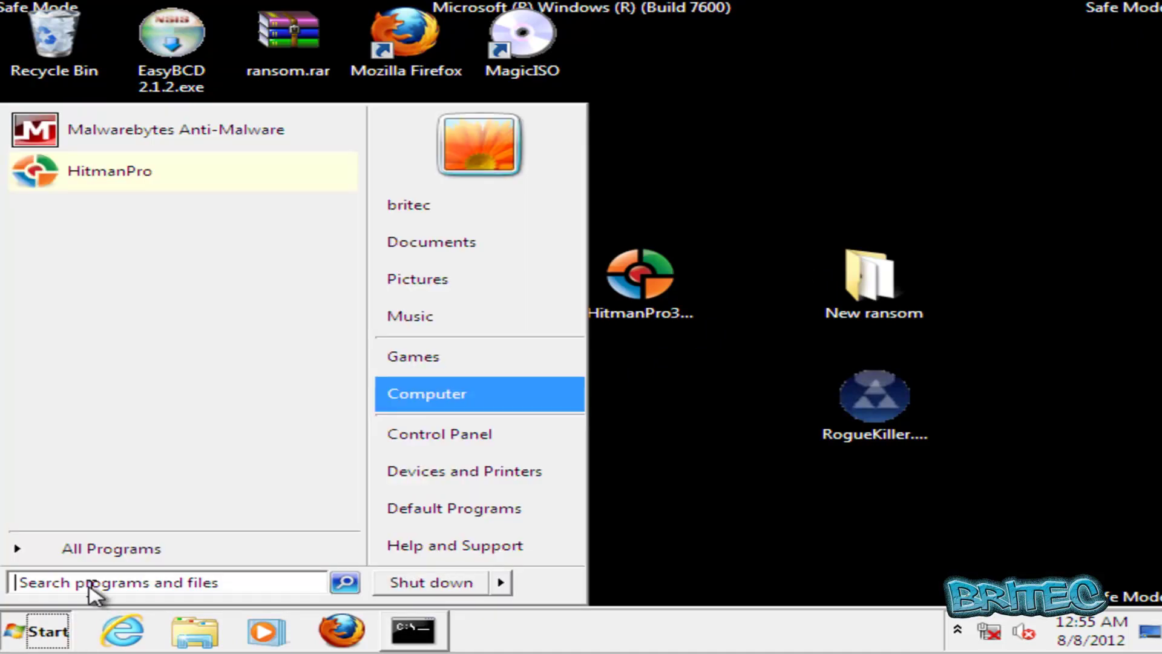
{"action": "type", "text": "re"}
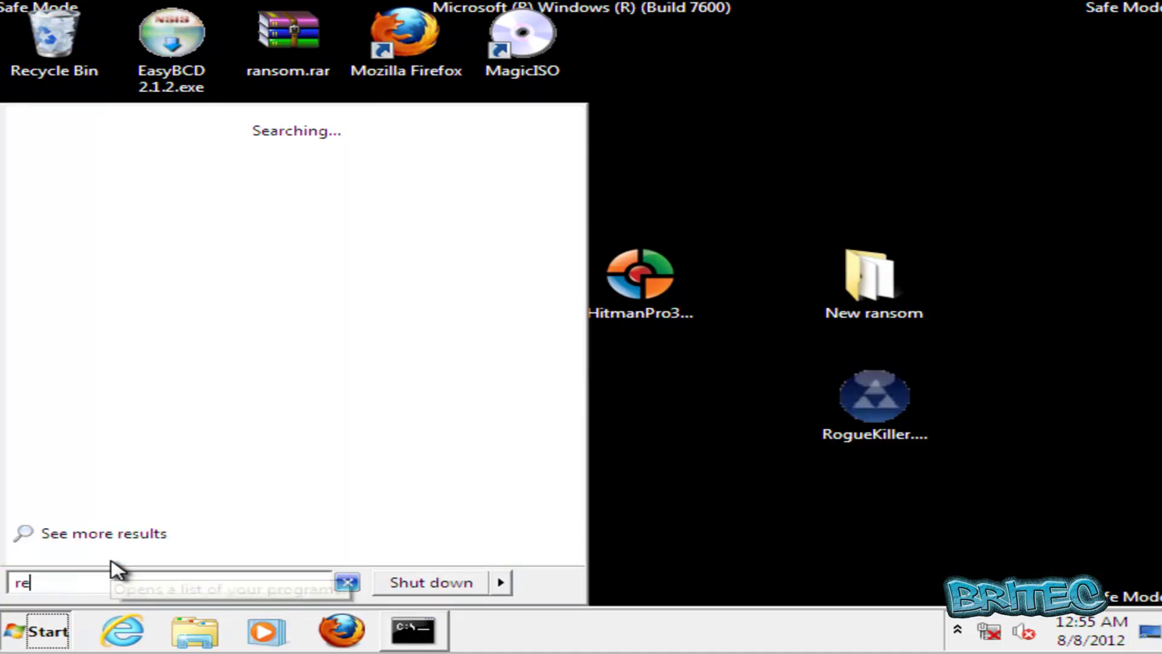
{"action": "type", "text": "gedit"}
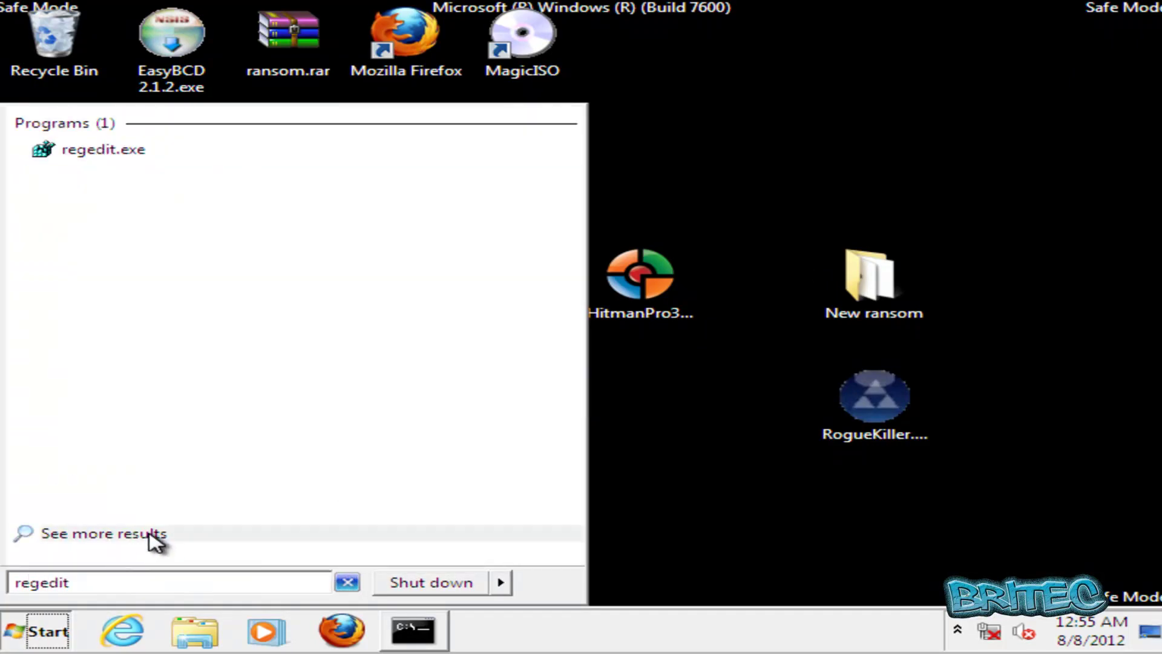
{"action": "left_click", "coordinate": [85, 151]}
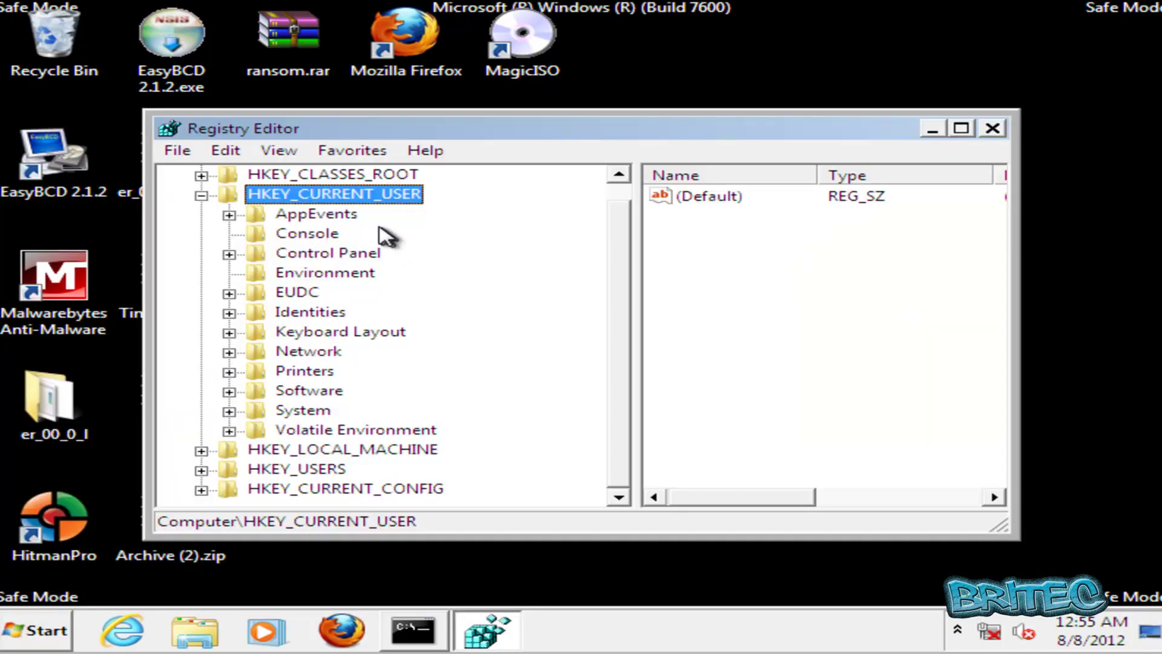
Navigate to HKCU\Software\Microsoft\Windows\CurrentVersion\Run
{"action": "left_click", "coordinate": [201, 195]}
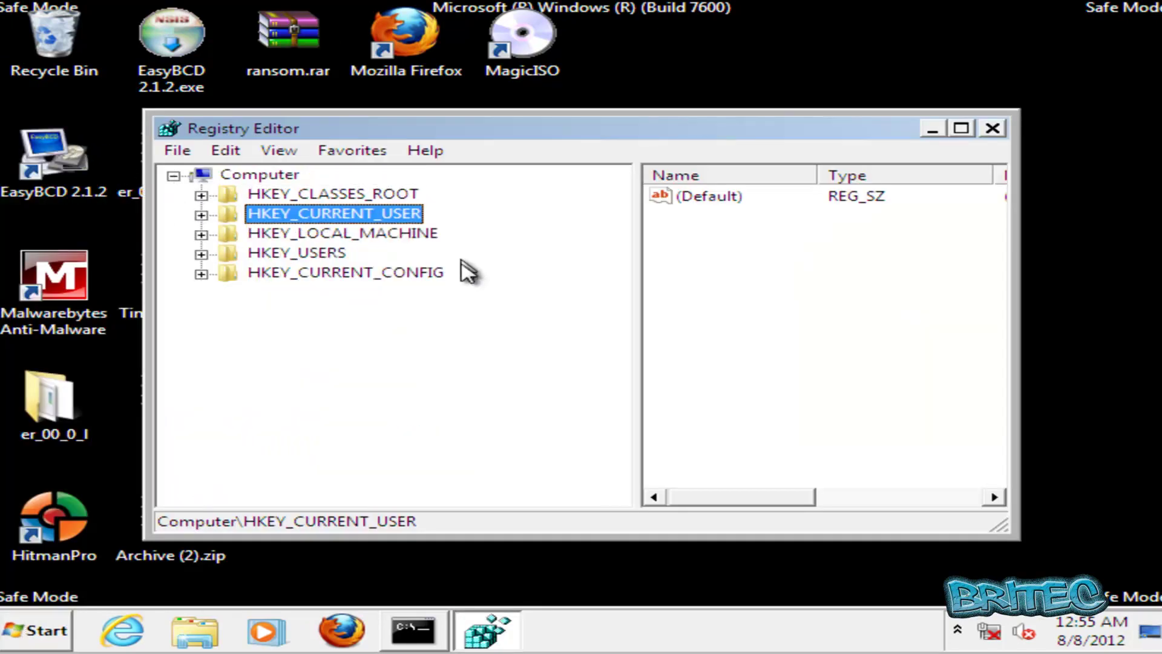
{"action": "left_click", "coordinate": [201, 215]}
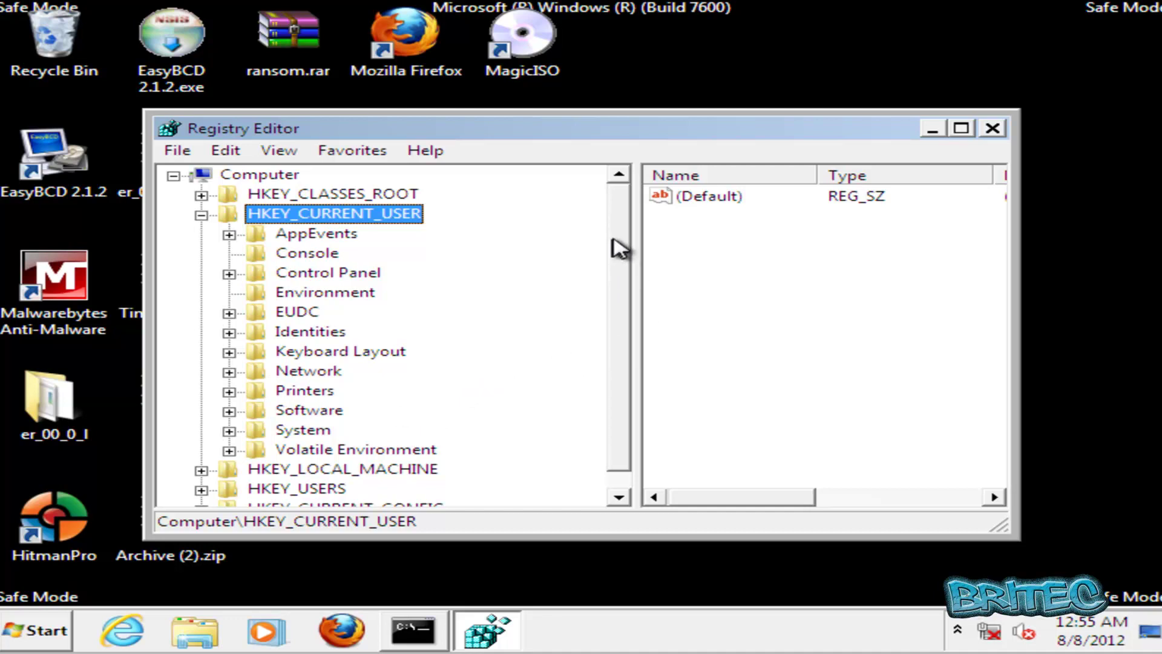
{"action": "left_click", "coordinate": [229, 411]}
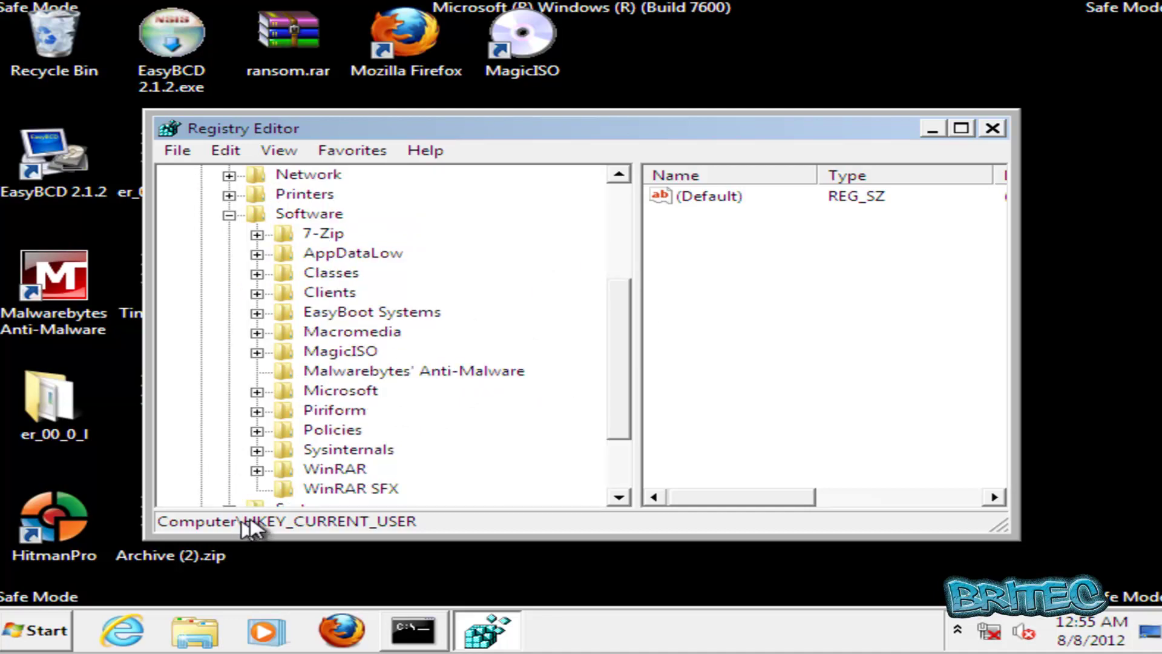
{"action": "left_click", "coordinate": [257, 393]}
{"action": "left_click_drag", "start_coordinate": [611, 318], "coordinate": [632, 411]}
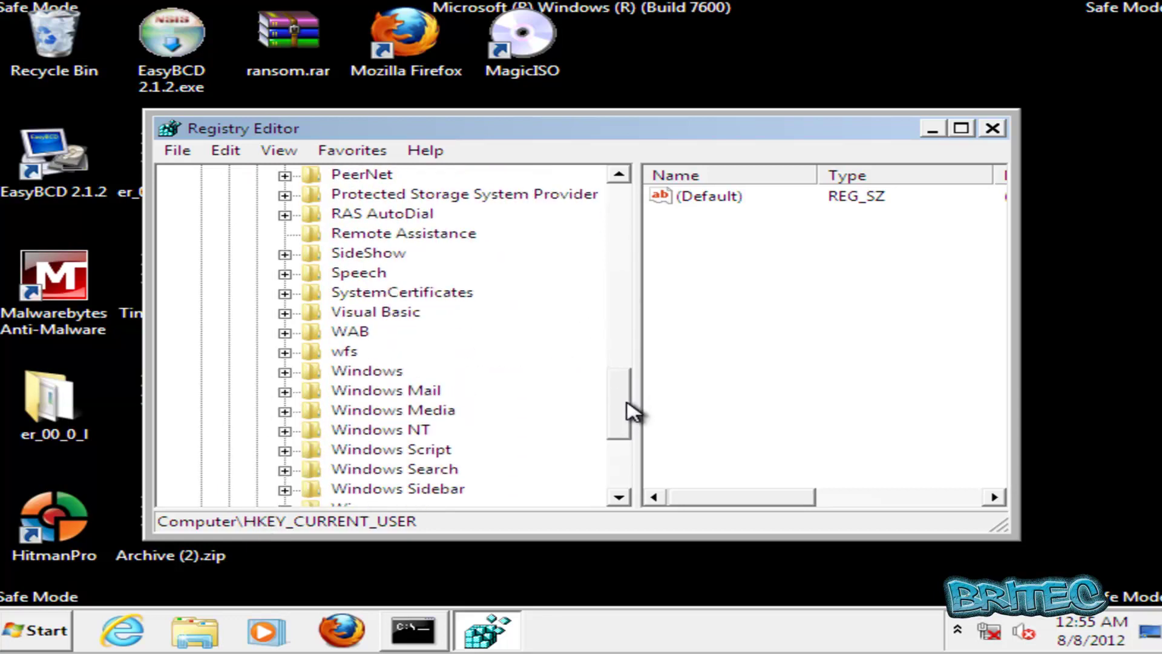
{"action": "left_click", "coordinate": [284, 372]}
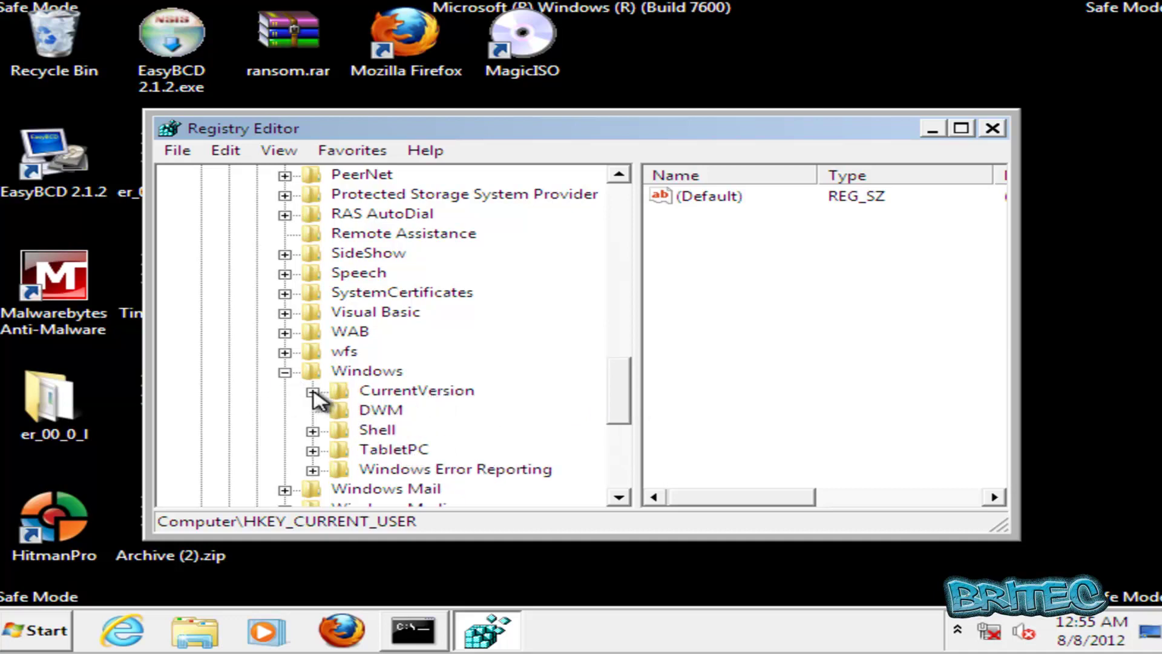
{"action": "left_click", "coordinate": [313, 391]}
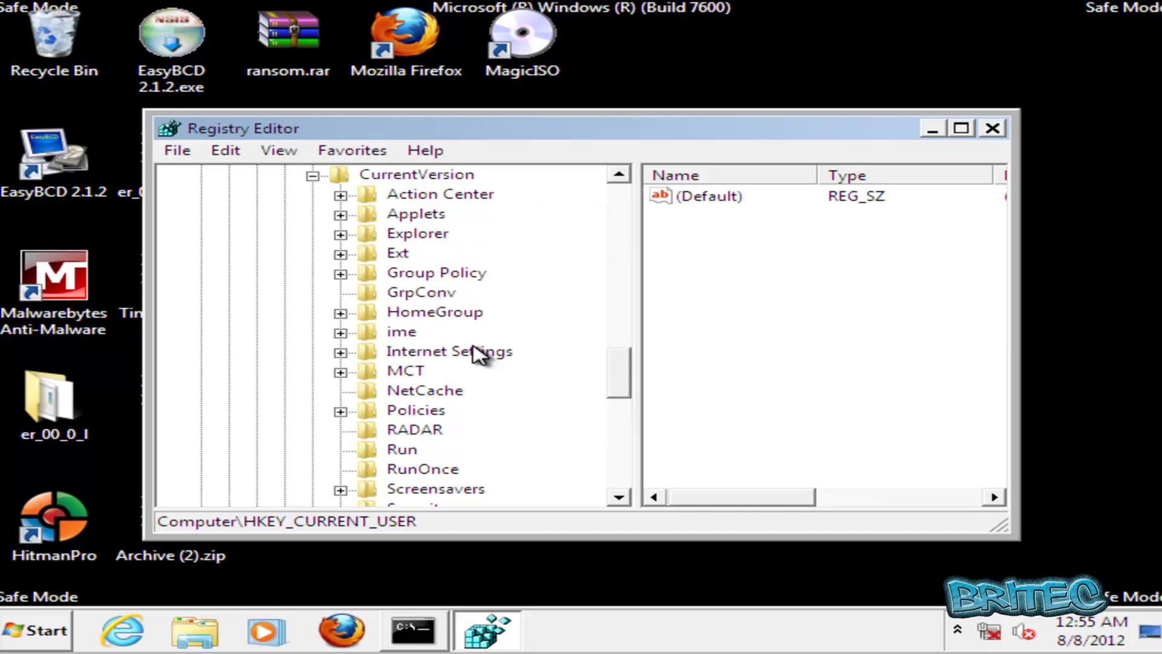
{"action": "left_click", "coordinate": [403, 449]}
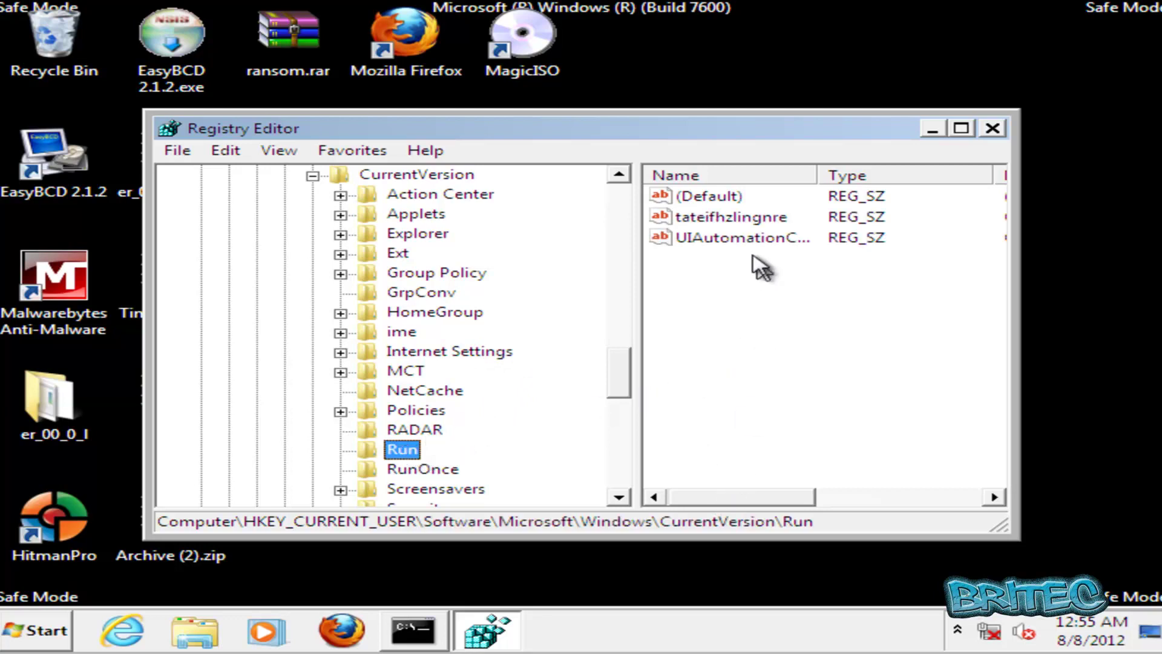
Inspect and delete the tateifhzlingnre value, then close Registry Editor
{"action": "left_click", "coordinate": [726, 217]}
{"action": "double_click", "coordinate": [729, 226]}
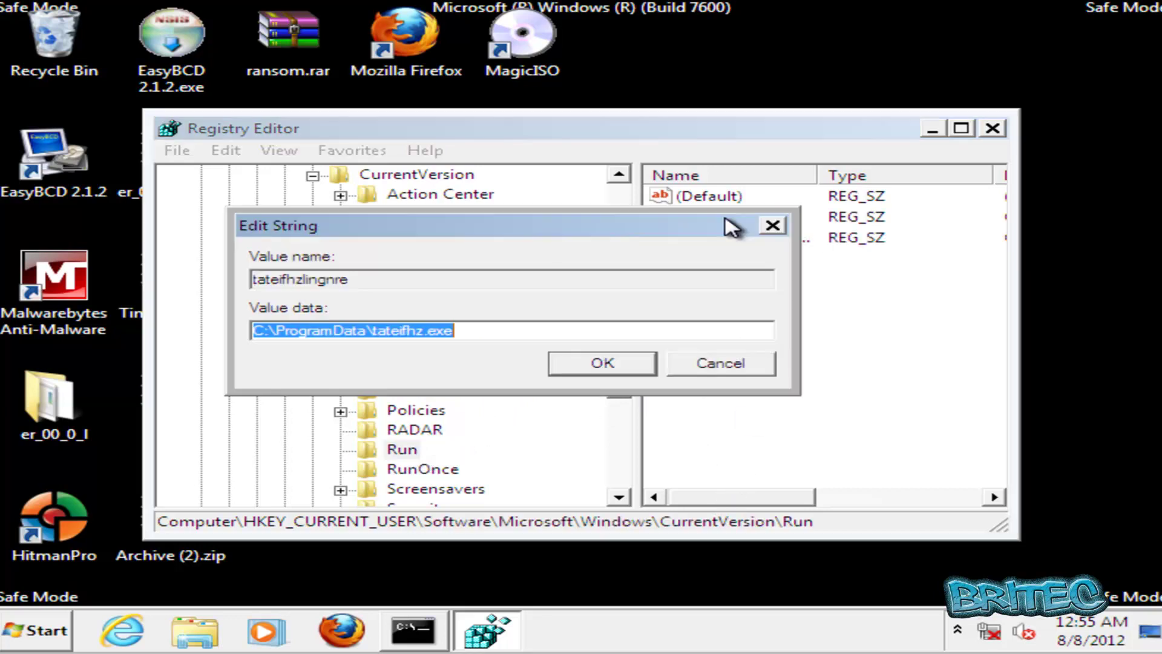
{"action": "left_click", "coordinate": [709, 365]}
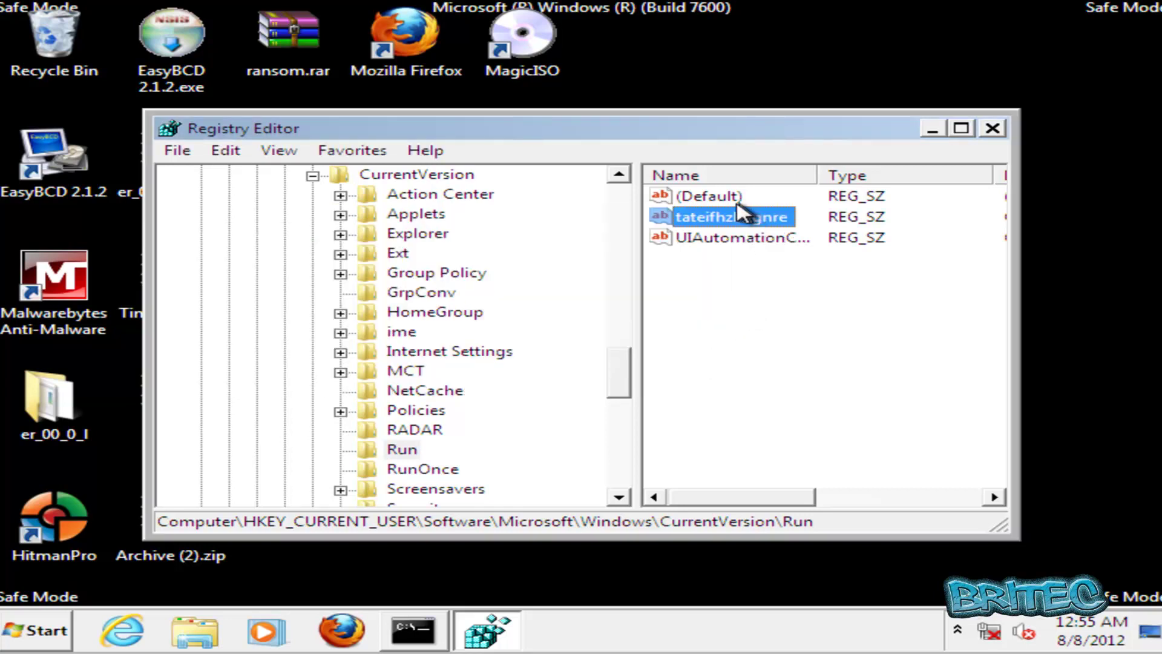
{"action": "right_click", "coordinate": [735, 219]}
{"action": "left_click", "coordinate": [789, 282]}
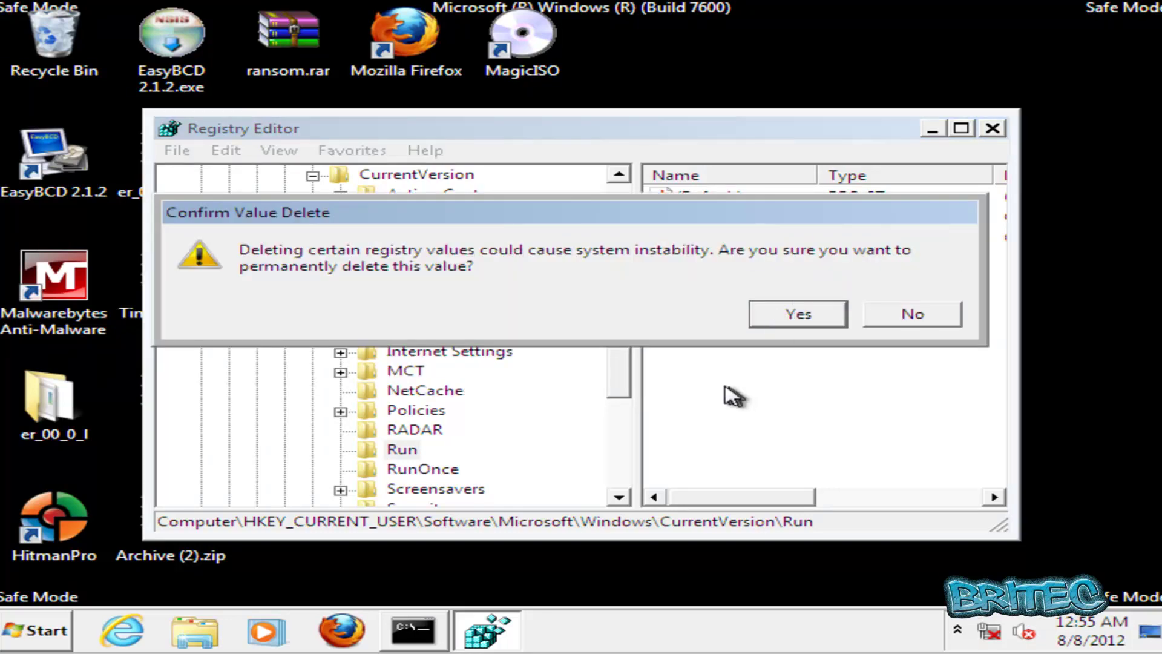
{"action": "left_click", "coordinate": [794, 312]}
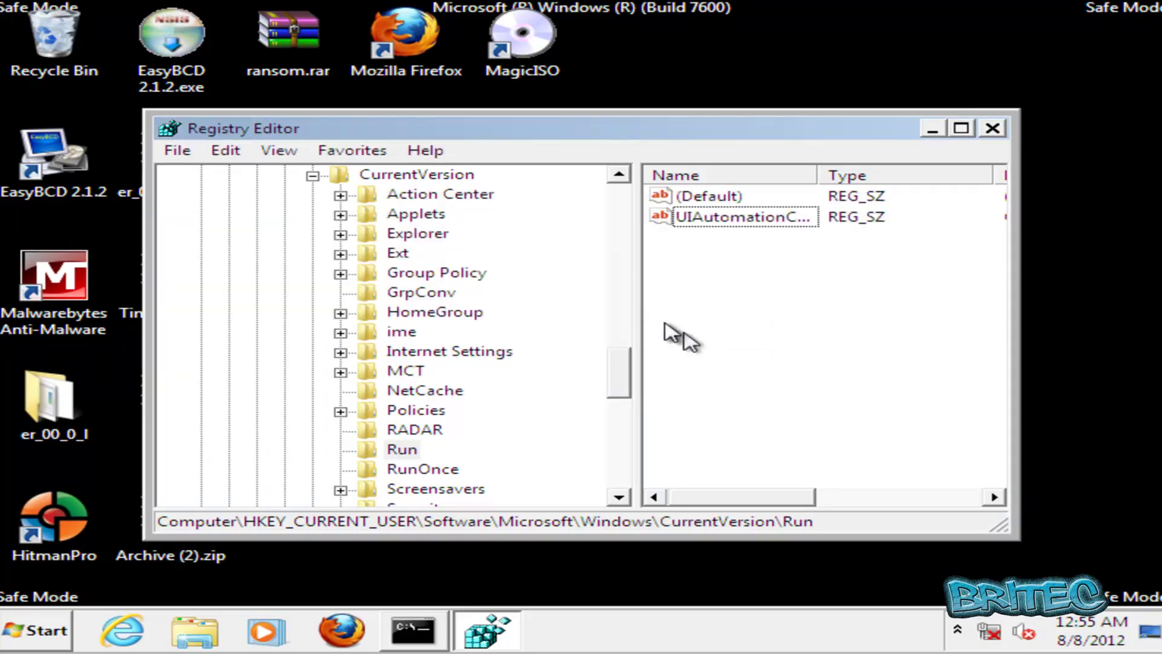
{"action": "left_click", "coordinate": [994, 129]}
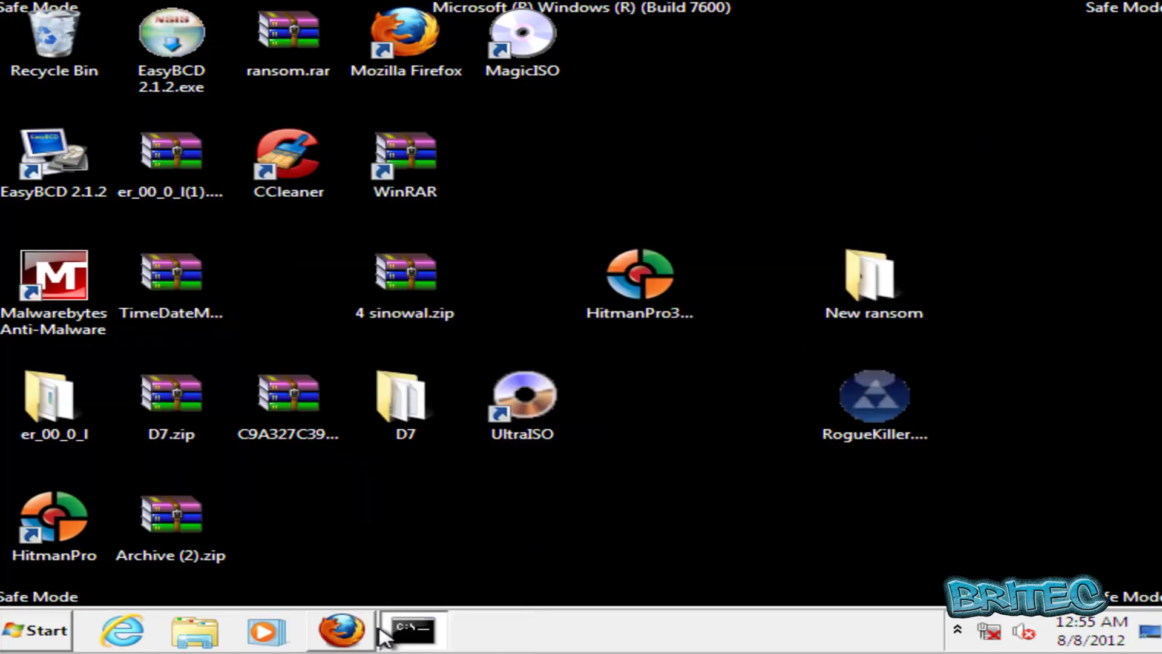
Close the Command Prompt window and restart the computer from the Start menu
{"action": "left_click", "coordinate": [411, 629]}
{"action": "left_click", "coordinate": [960, 19]}
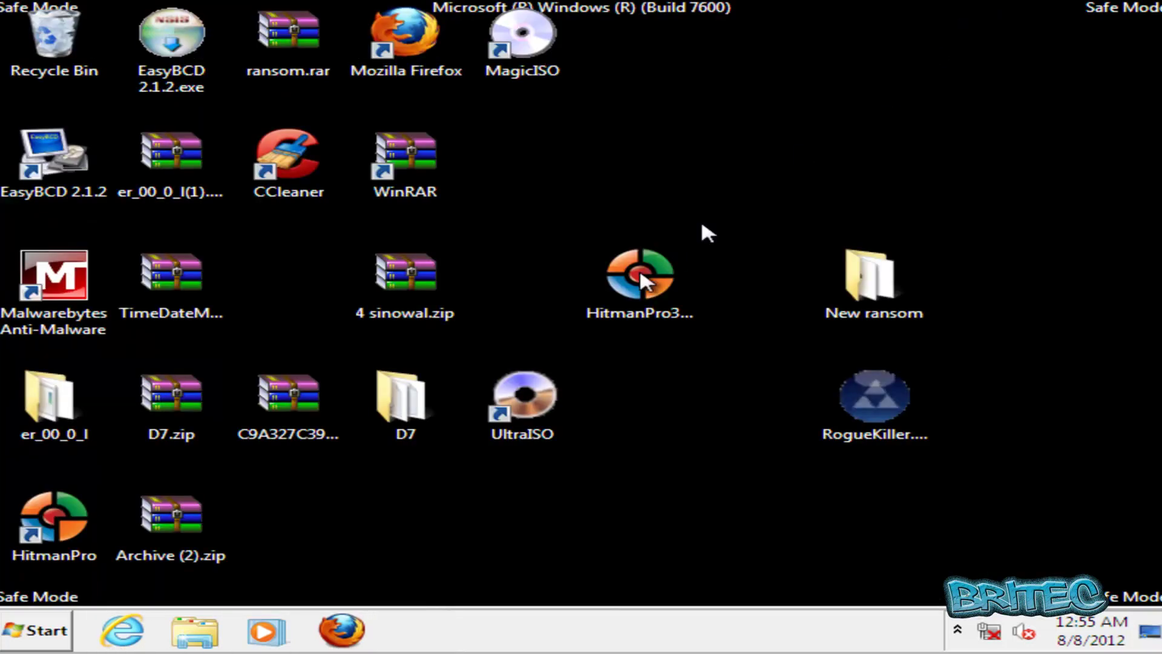
{"action": "left_click", "coordinate": [42, 633]}
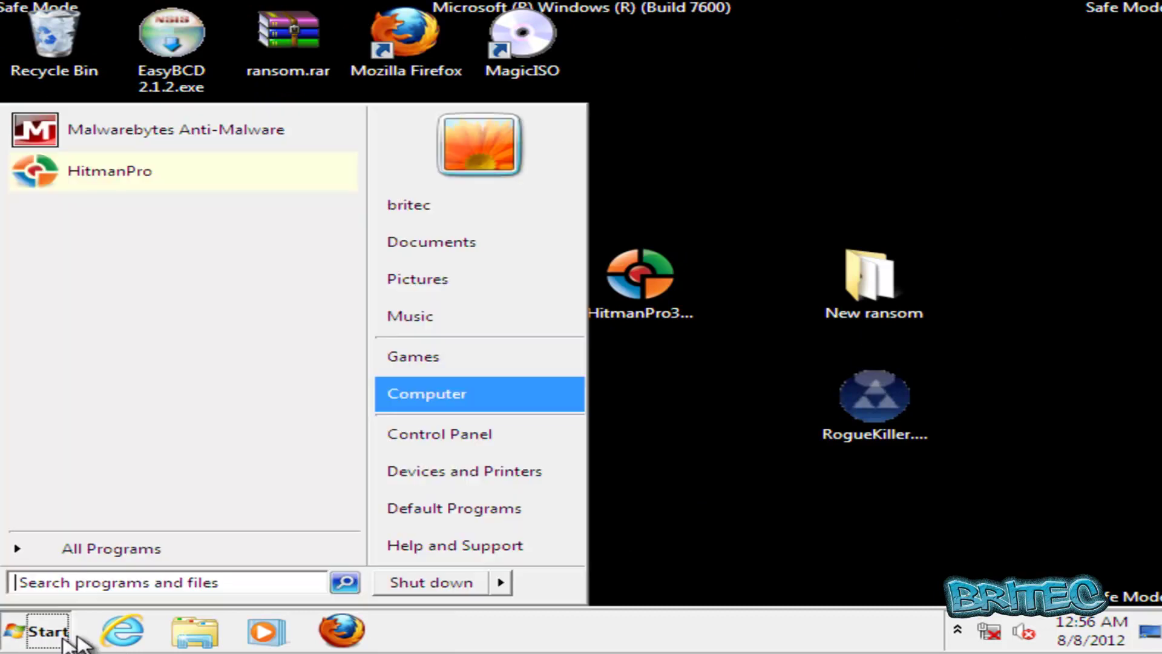
{"action": "mouse_move", "coordinate": [500, 582]}
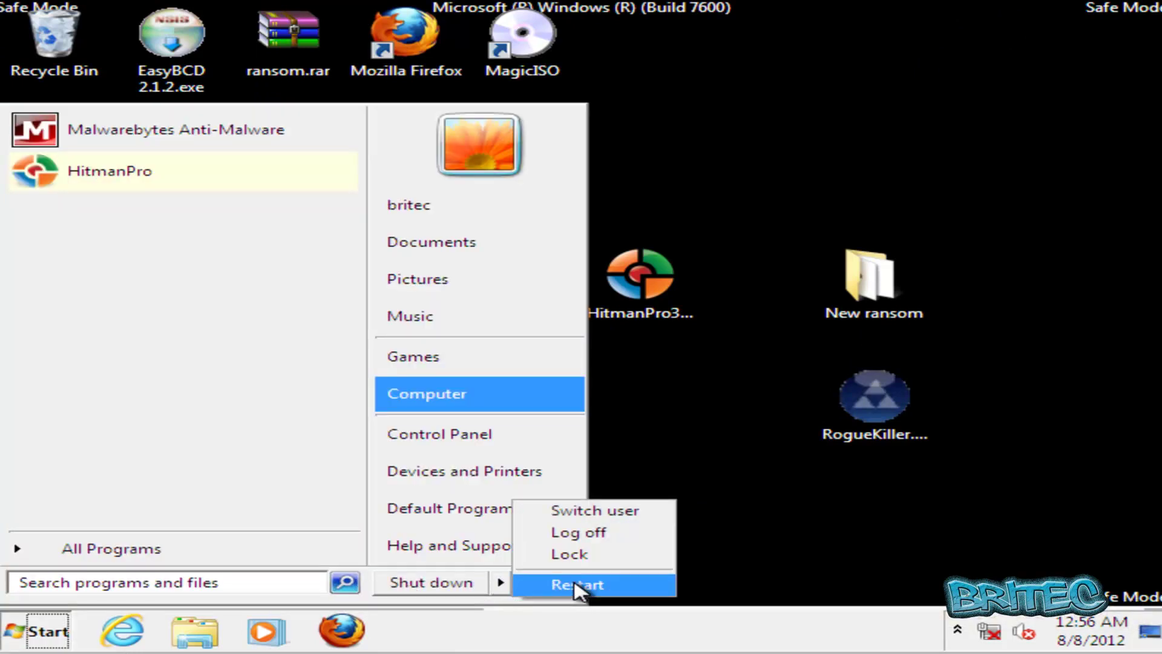
{"action": "left_click", "coordinate": [578, 585]}
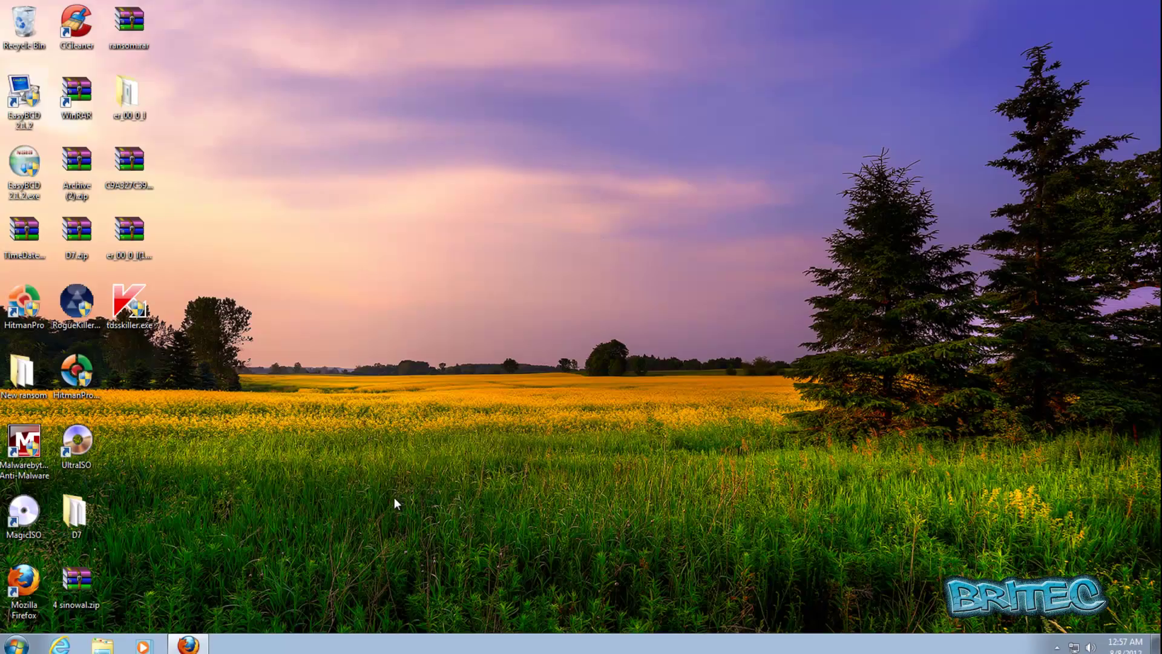
Line up the tdsskiller.exe, Malwarebytes and HitmanPro36.exe icons side by side mid-desktop
{"action": "left_click_drag", "start_coordinate": [129, 301], "coordinate": [444, 231]}
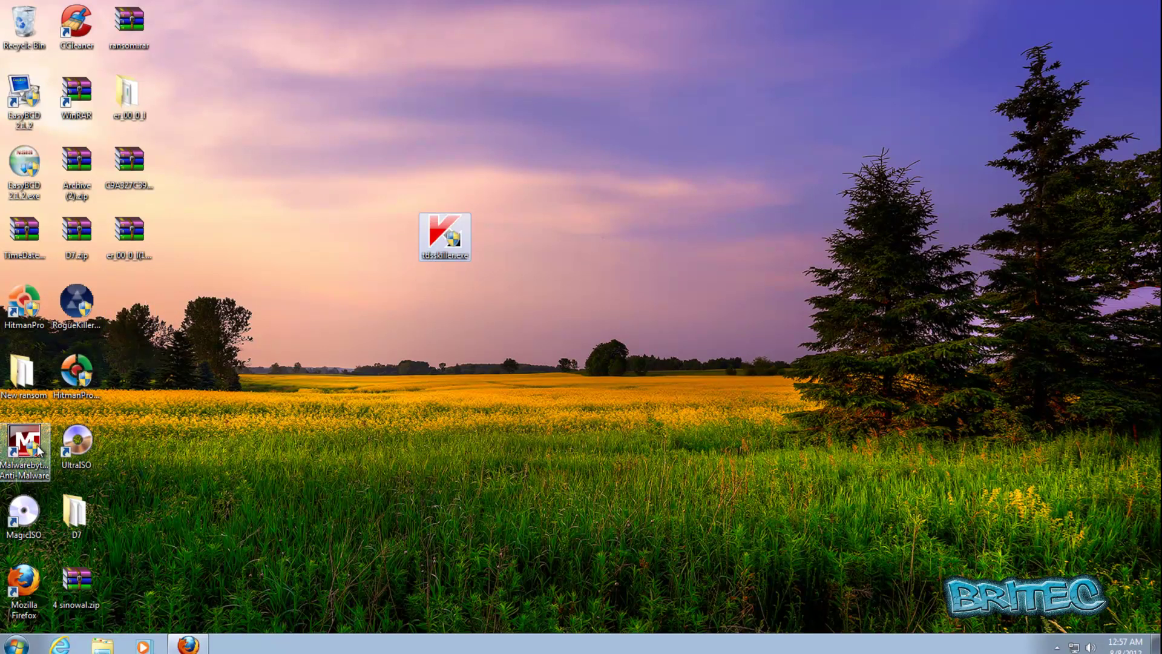
{"action": "left_click_drag", "start_coordinate": [24, 437], "coordinate": [515, 229]}
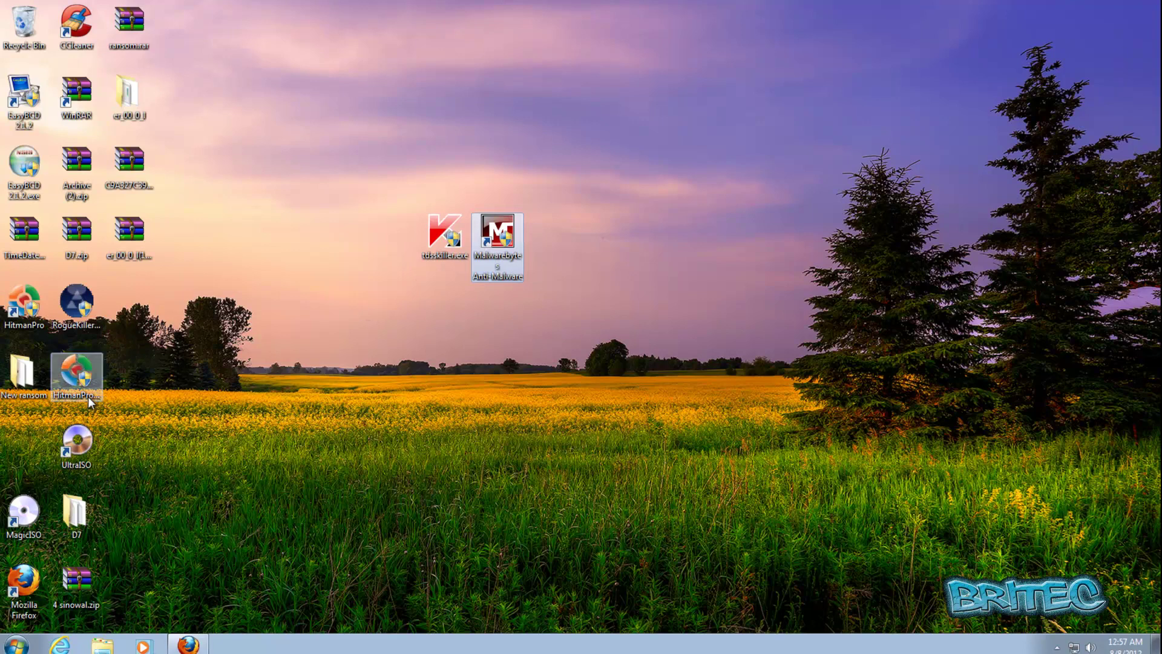
{"action": "left_click_drag", "start_coordinate": [77, 372], "coordinate": [591, 278]}
{"action": "left_click_drag", "start_coordinate": [575, 236], "coordinate": [574, 238]}
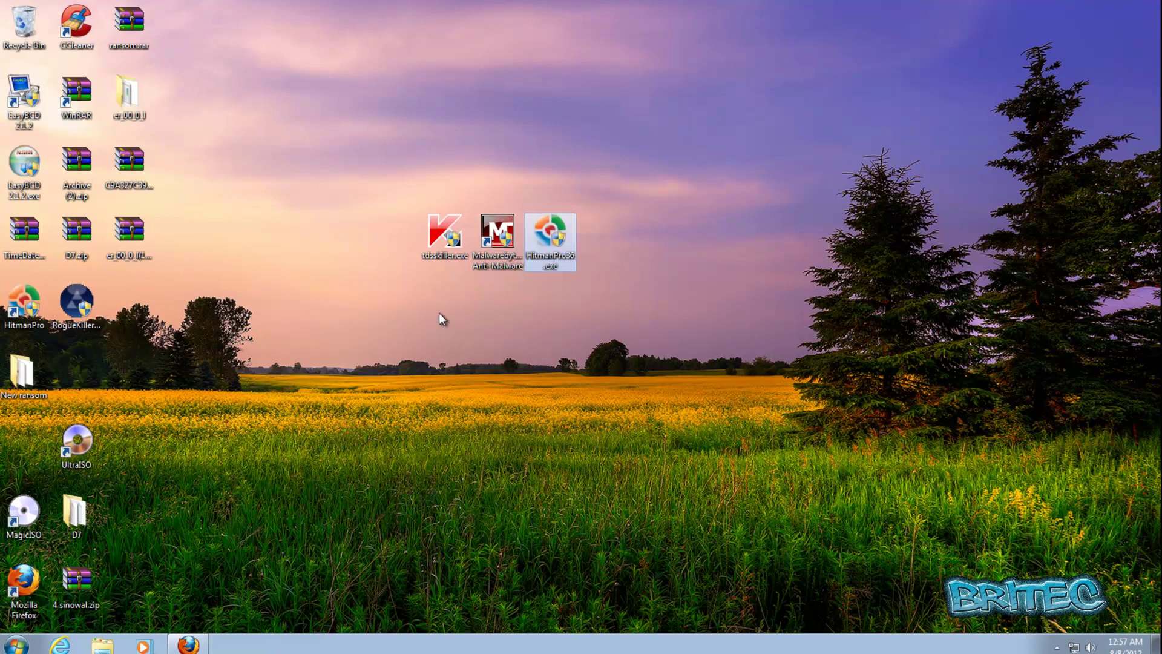